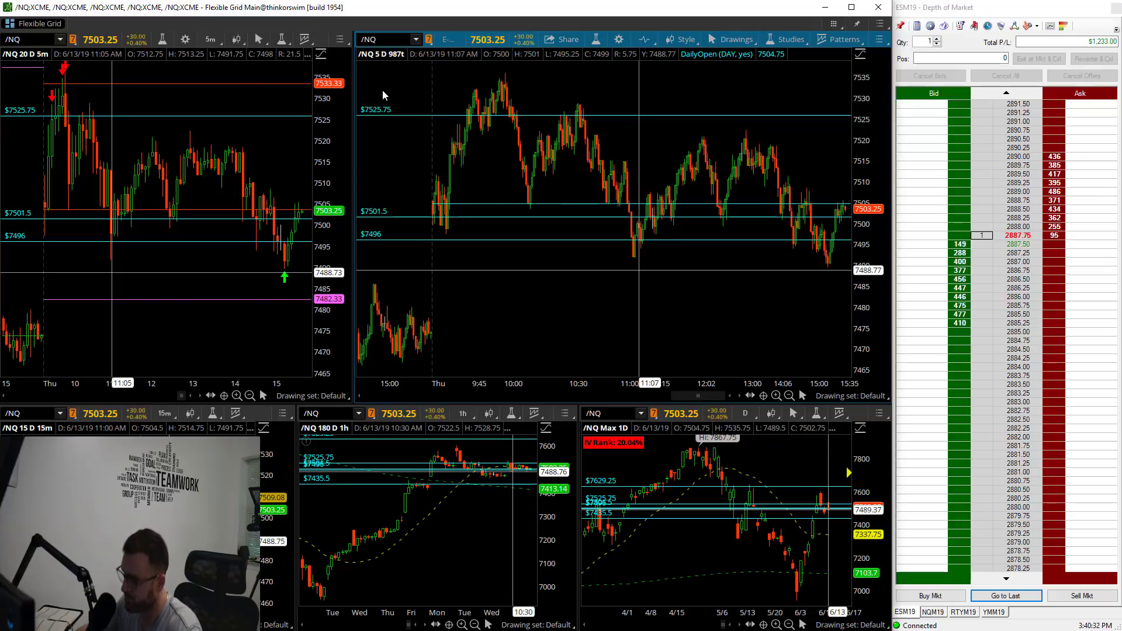
- Change the symbol of the linked chart grid to /ES
left_click(369, 39)
type("/ES")
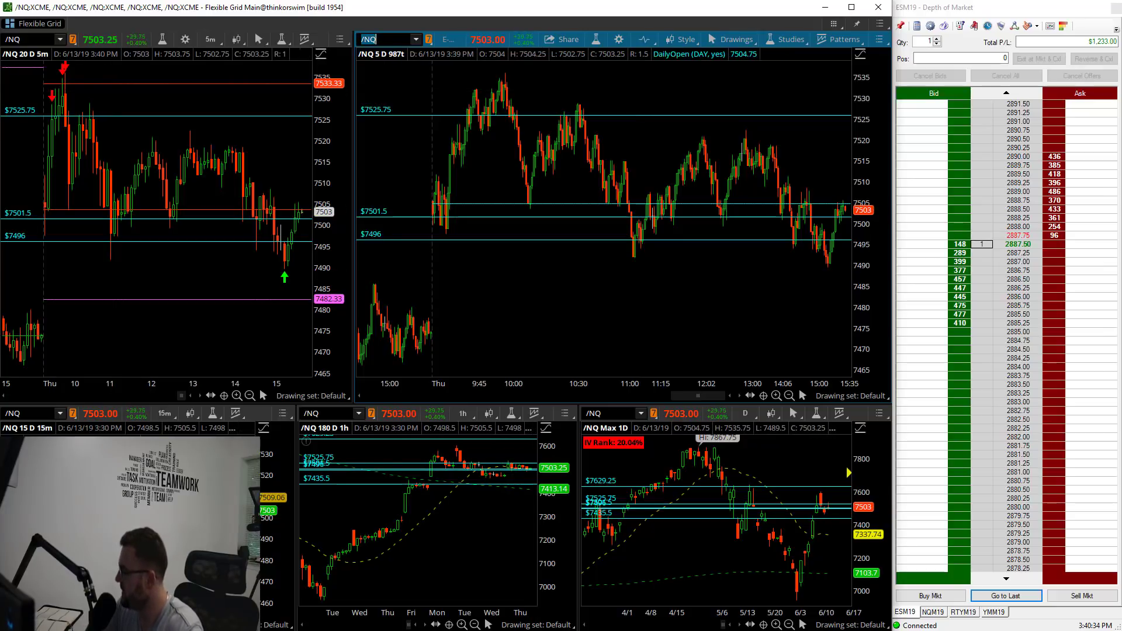
key("Return")
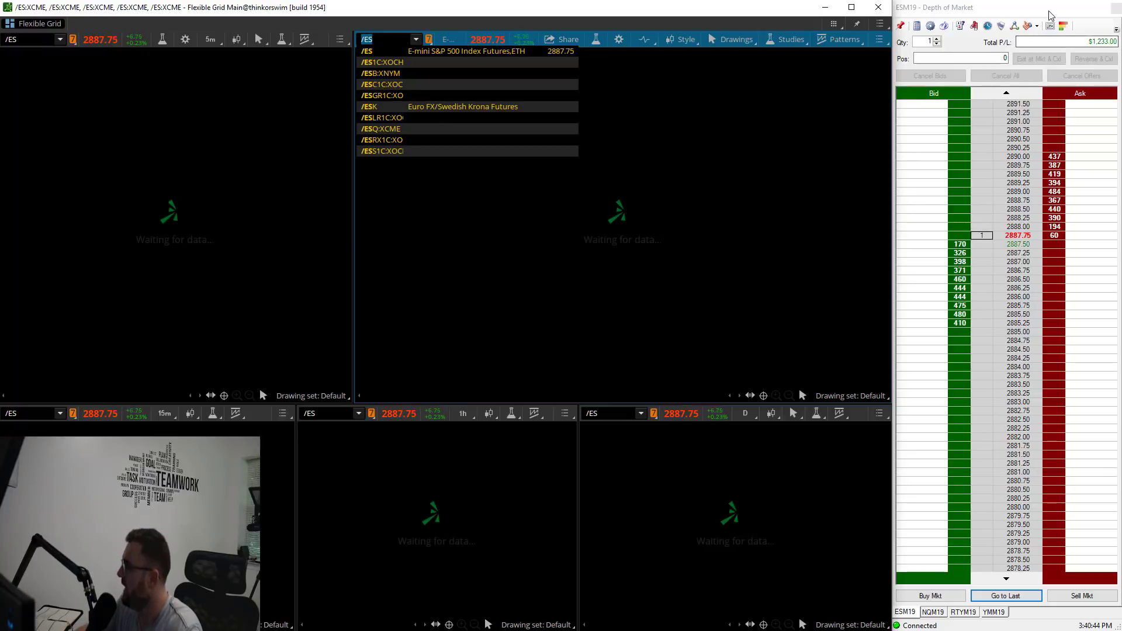
- Check the Total P/L on the ESM19, NQM19, RTYM19 and YMM19 price ladders, finishing back on ESM19
left_click(1087, 44)
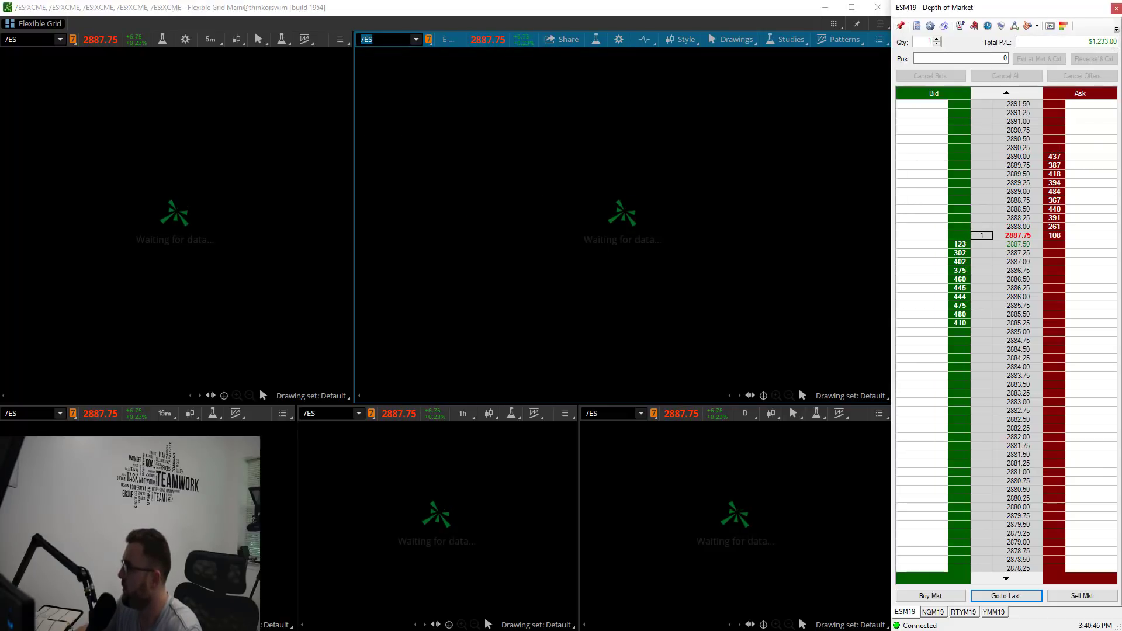
left_click(934, 612)
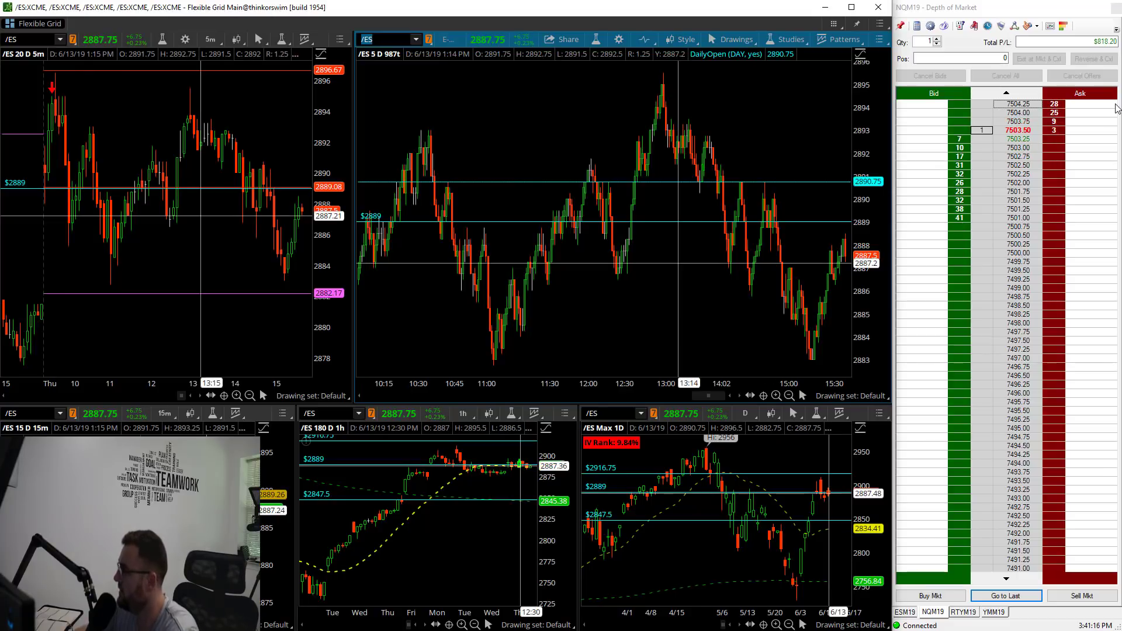
left_click(963, 614)
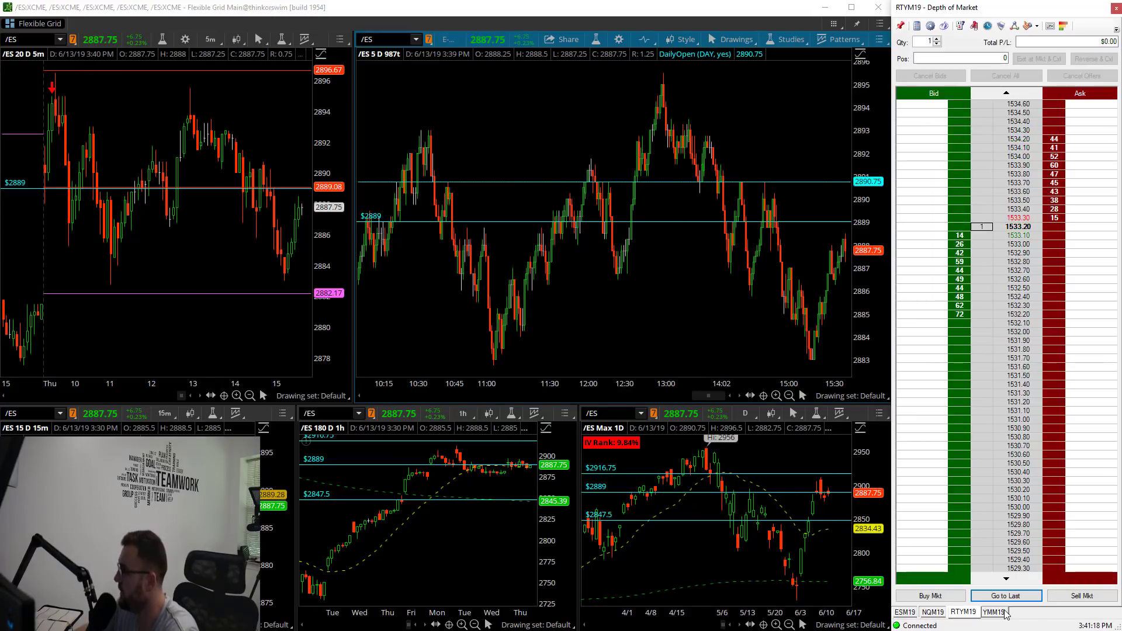
left_click(995, 613)
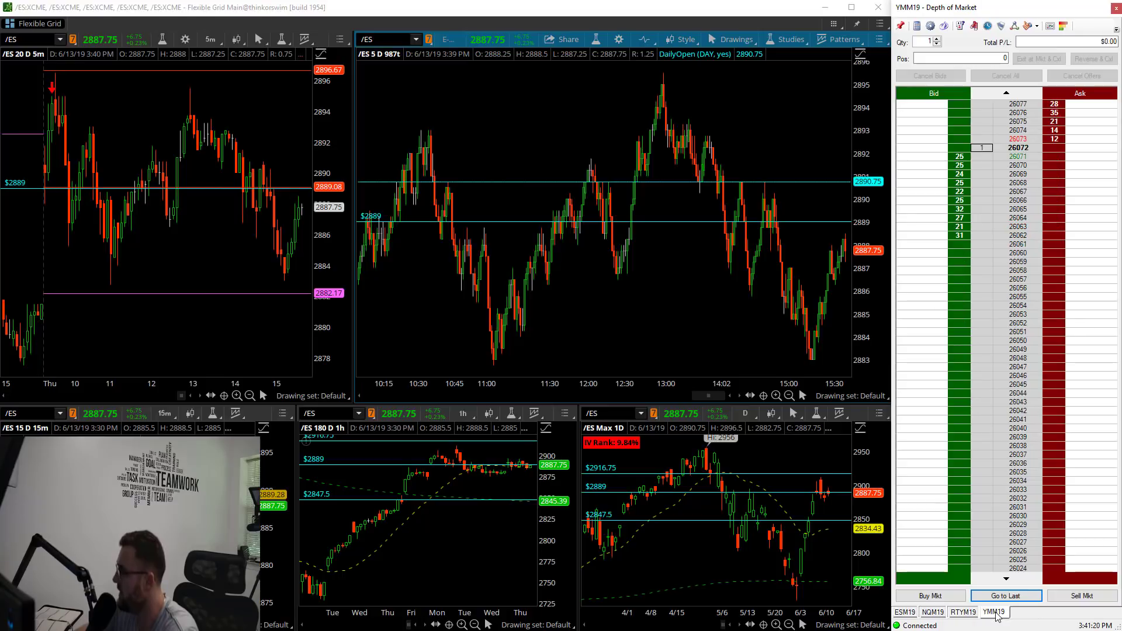
left_click(963, 612)
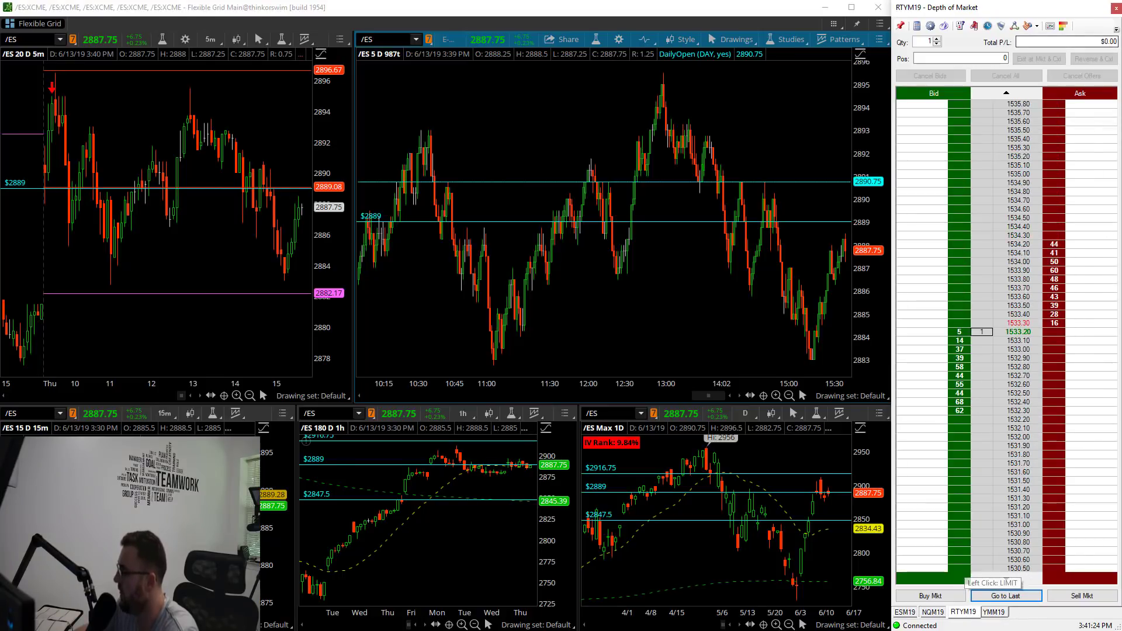
left_click(933, 612)
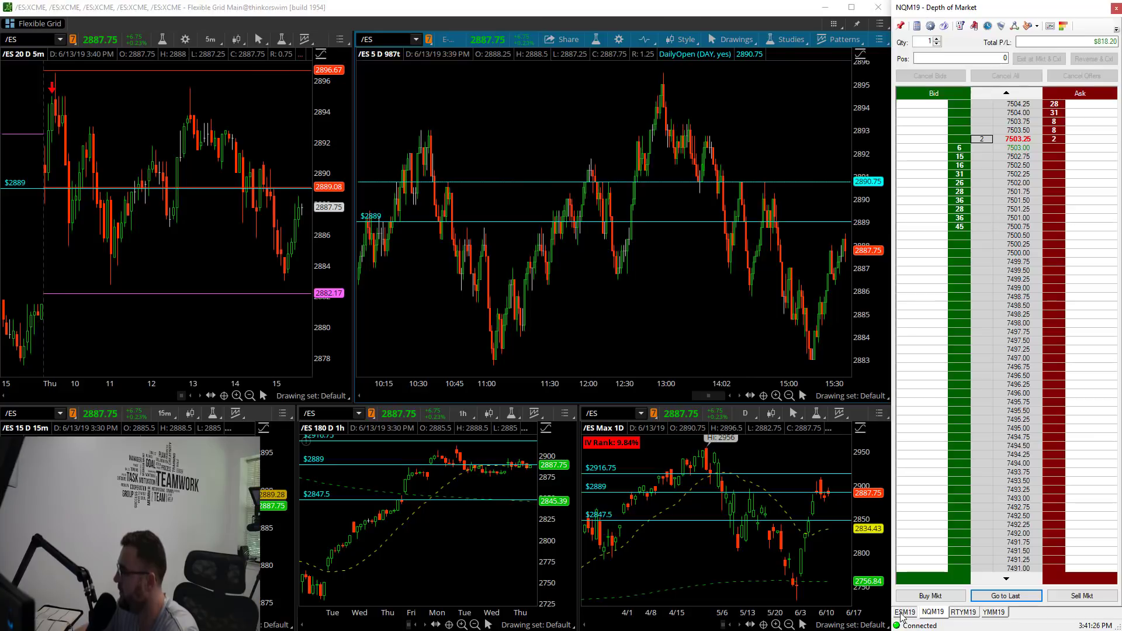
left_click(904, 614)
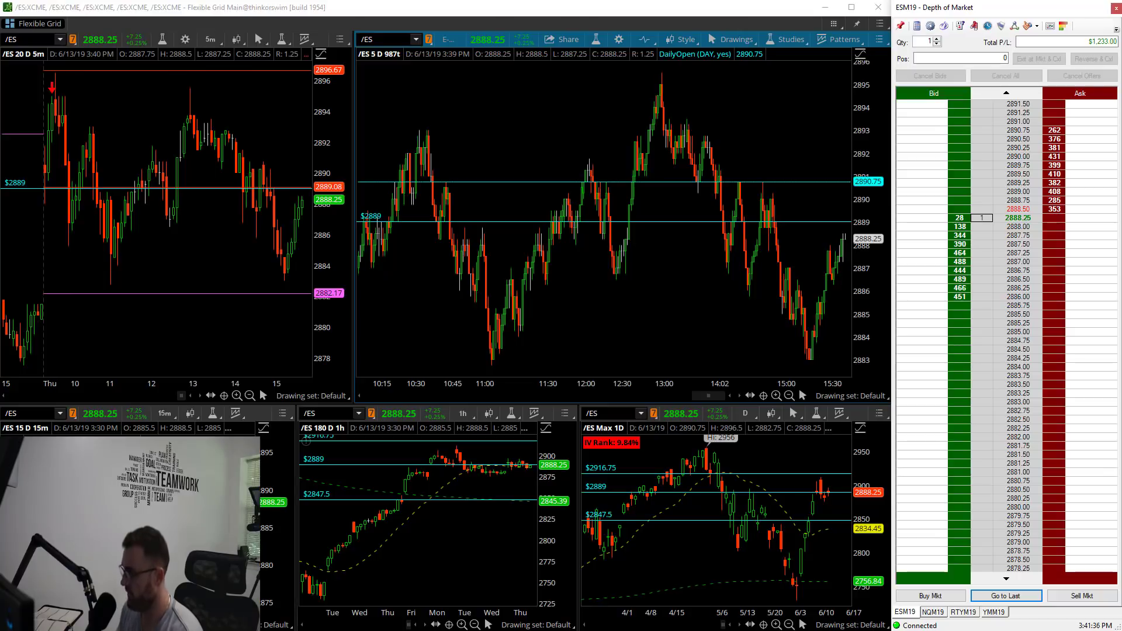
- Set the large /ES tick chart to the 180 D : 1h time frame
left_click(615, 137)
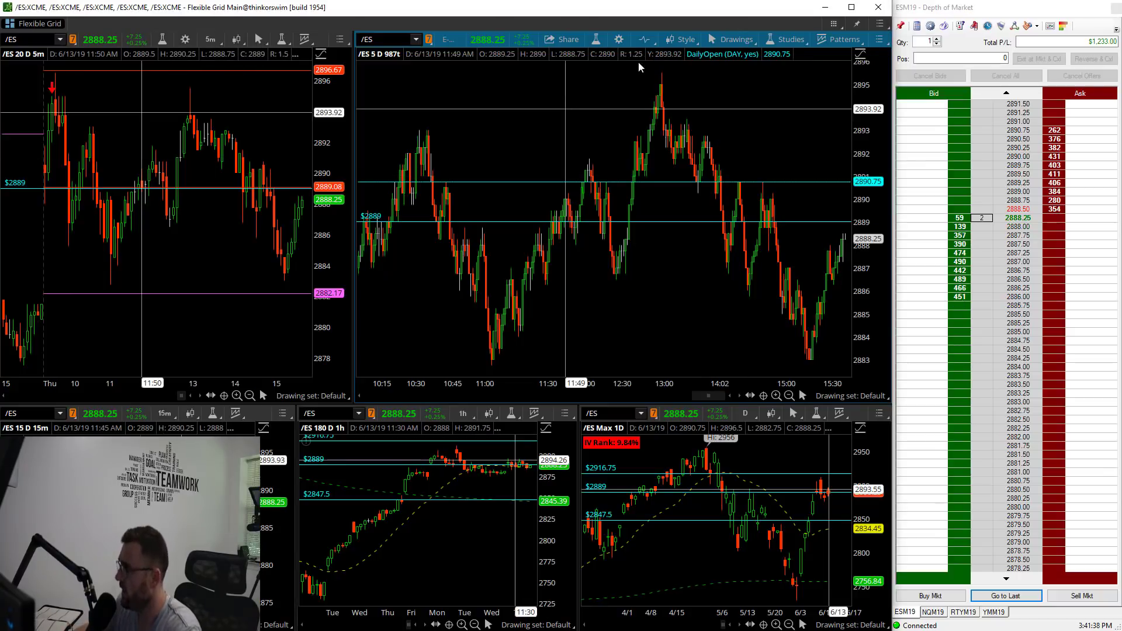
left_click(645, 39)
left_click(630, 152)
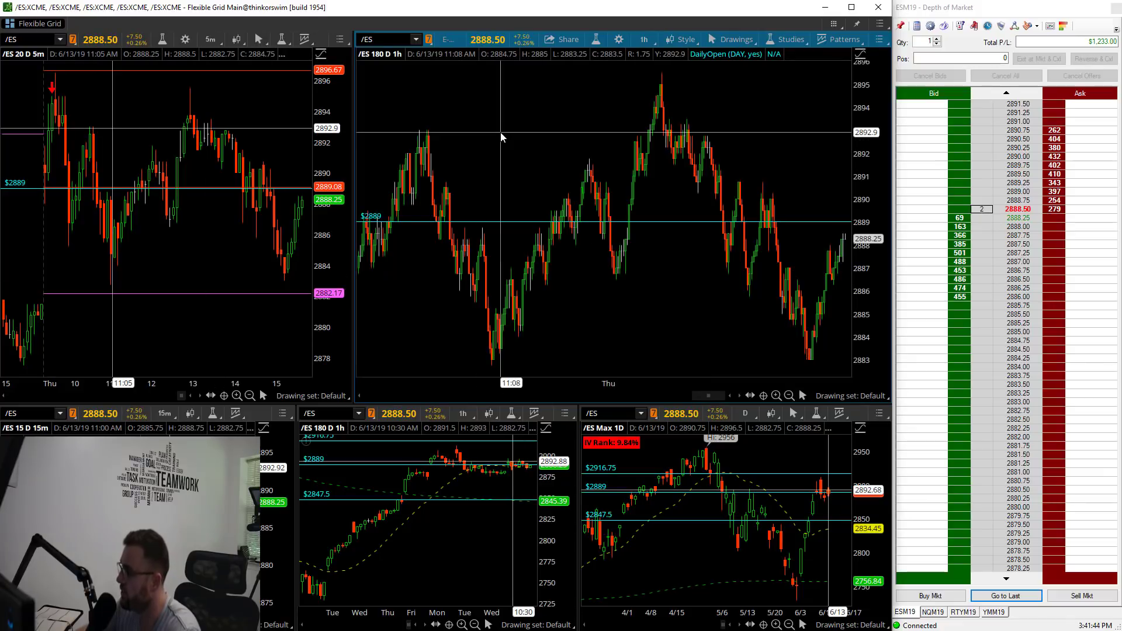
- Maximize the hourly /ES chart cell and focus it on the price action of the most recent sessions
right_click(616, 190)
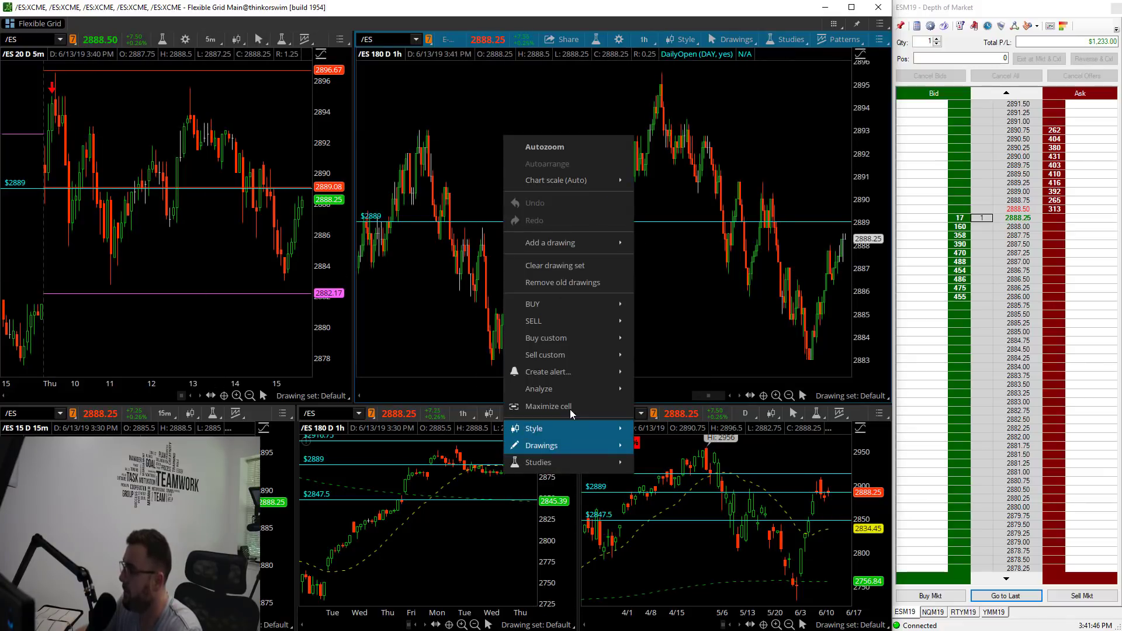
left_click(541, 431)
scroll(336, 192, "down", 5)
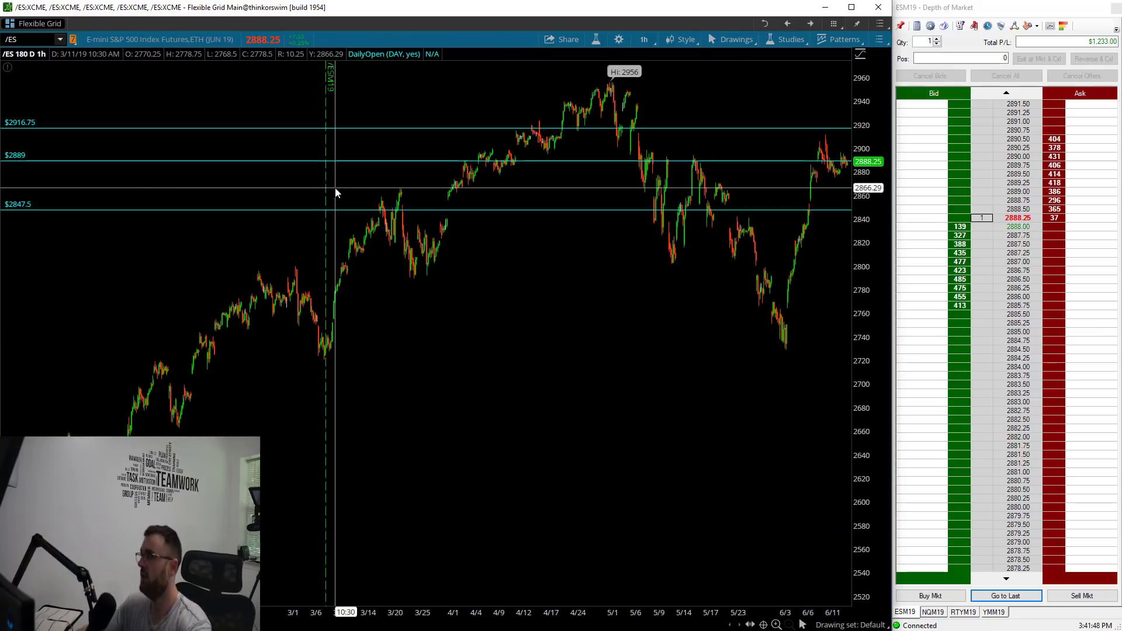
scroll(629, 208, "down", 2)
scroll(611, 246, "up", 6)
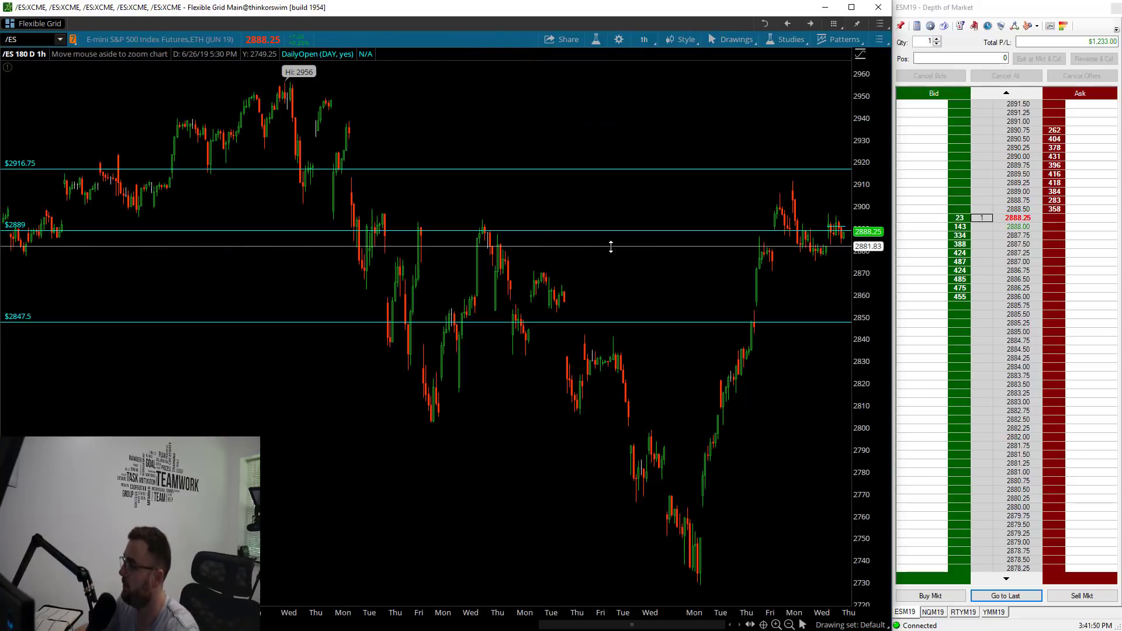
scroll(700, 305, "up", 2)
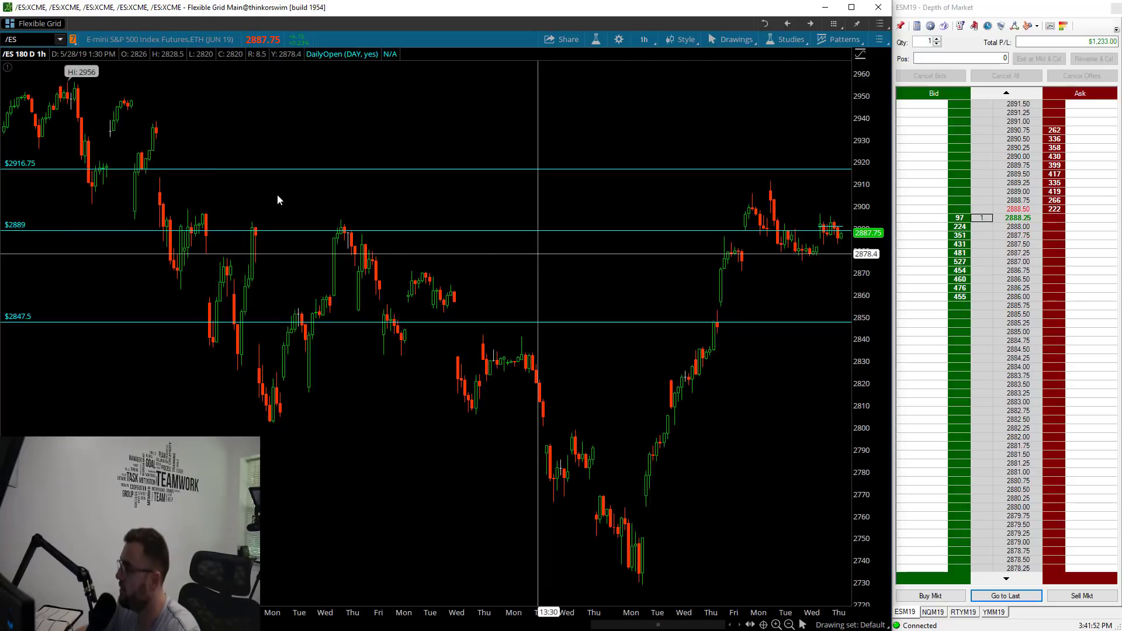
left_click_drag(277, 199, 766, 324)
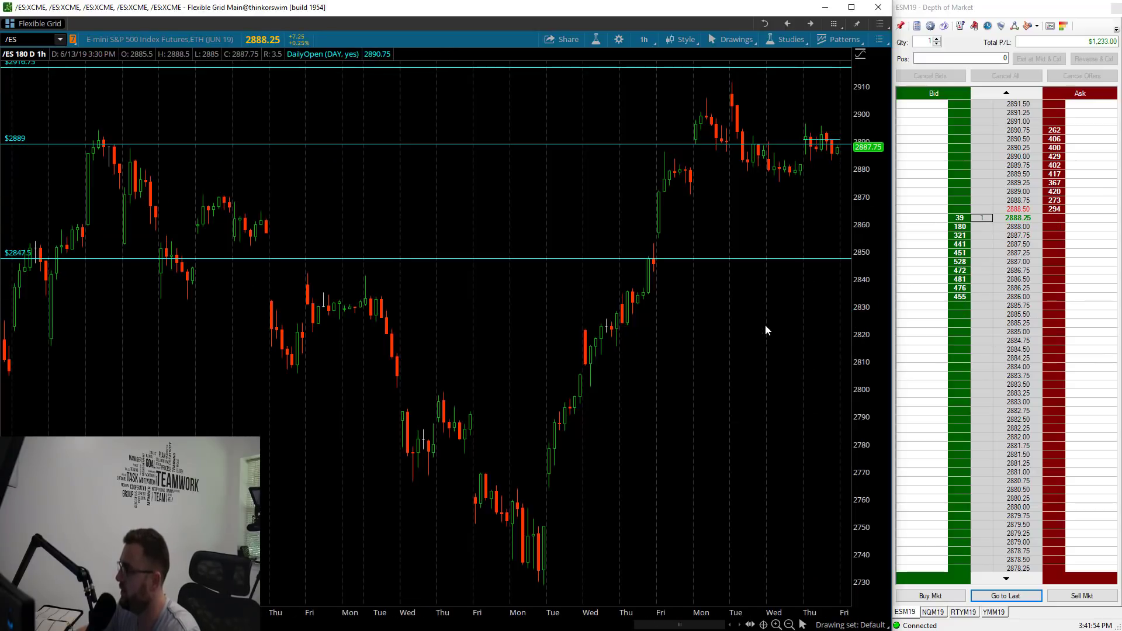
left_click_drag(415, 316, 827, 319)
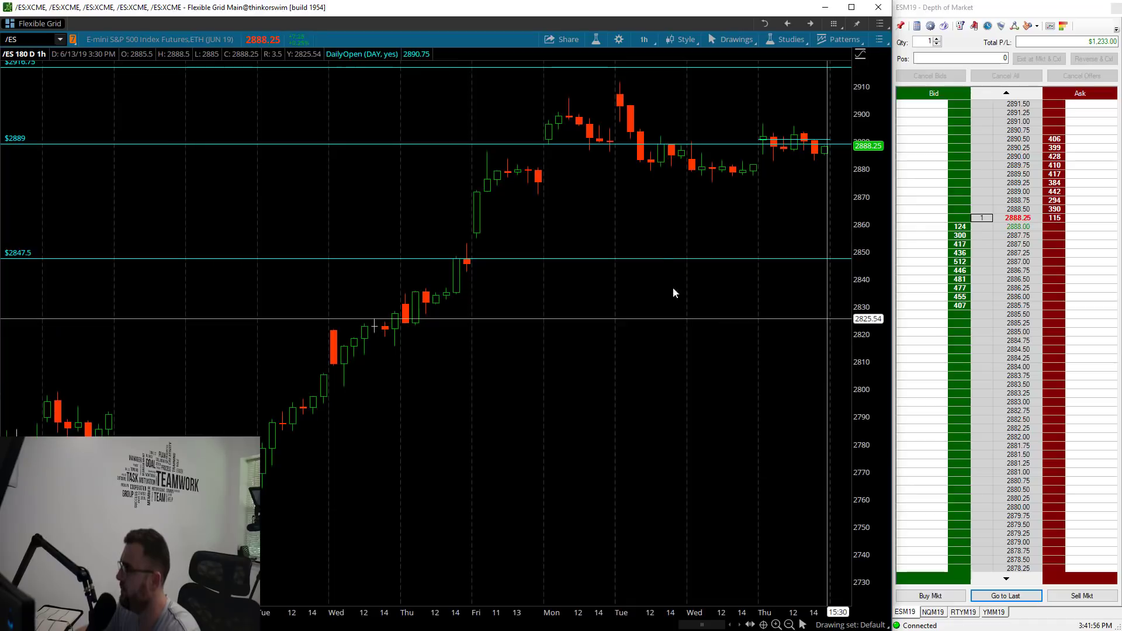
- Switch the /ES chart to the 5 D : 15m time frame and show the Extended-Hours Trading session
left_click(643, 40)
left_click(612, 132)
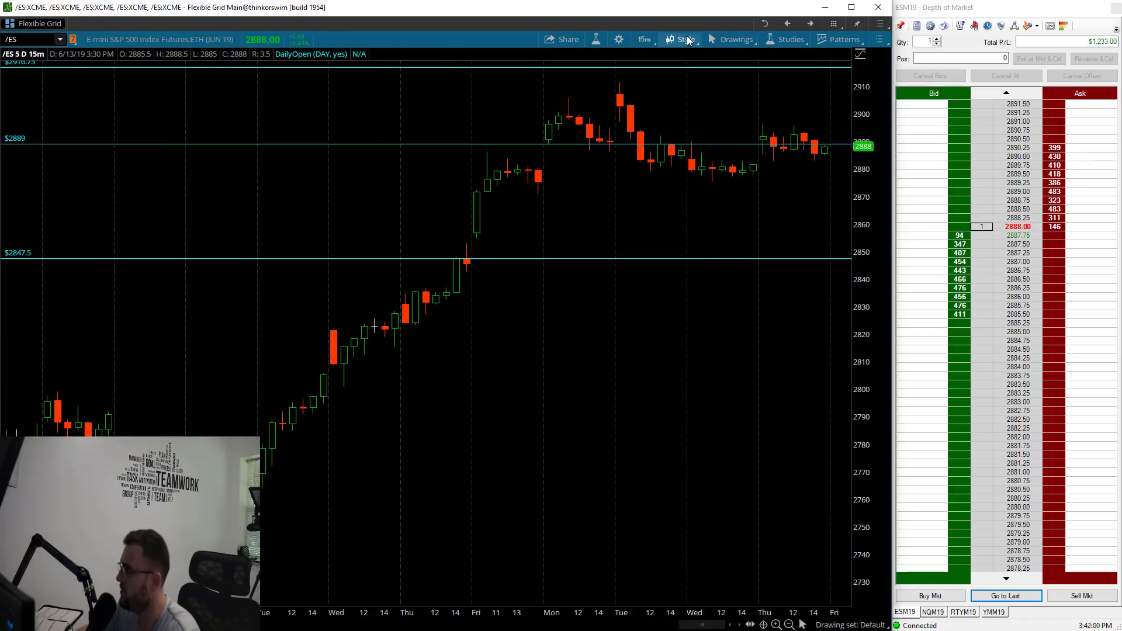
left_click(681, 39)
left_click(656, 196)
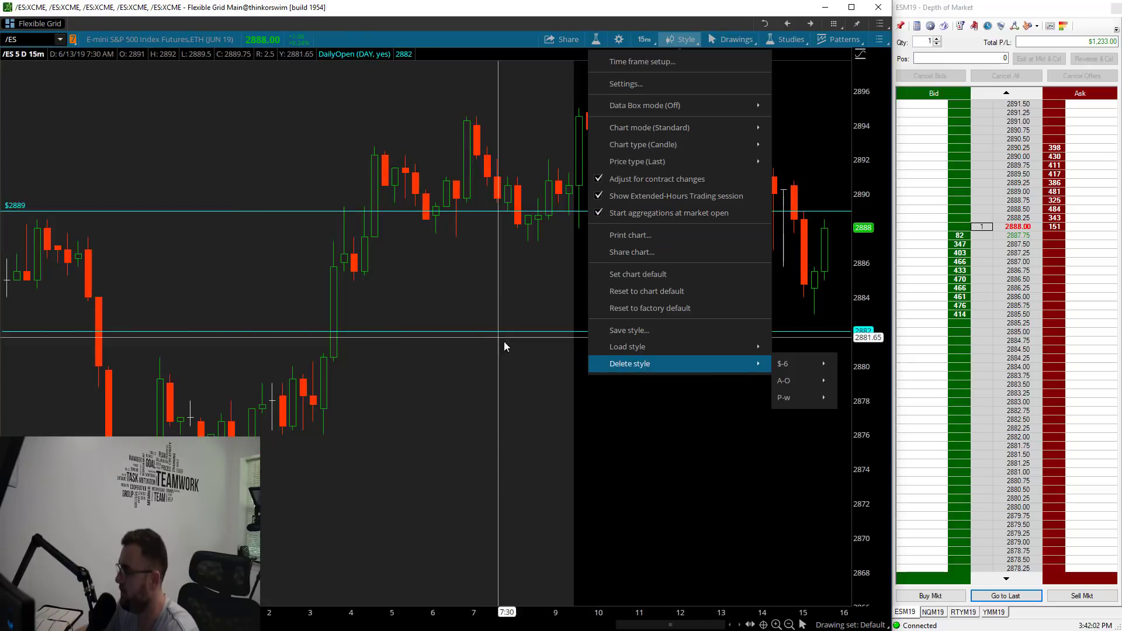
- Focus on the Wednesday and Thursday sessions of /ES and mark Wednesday's regular-session low across to the overnight drop
left_click(462, 282)
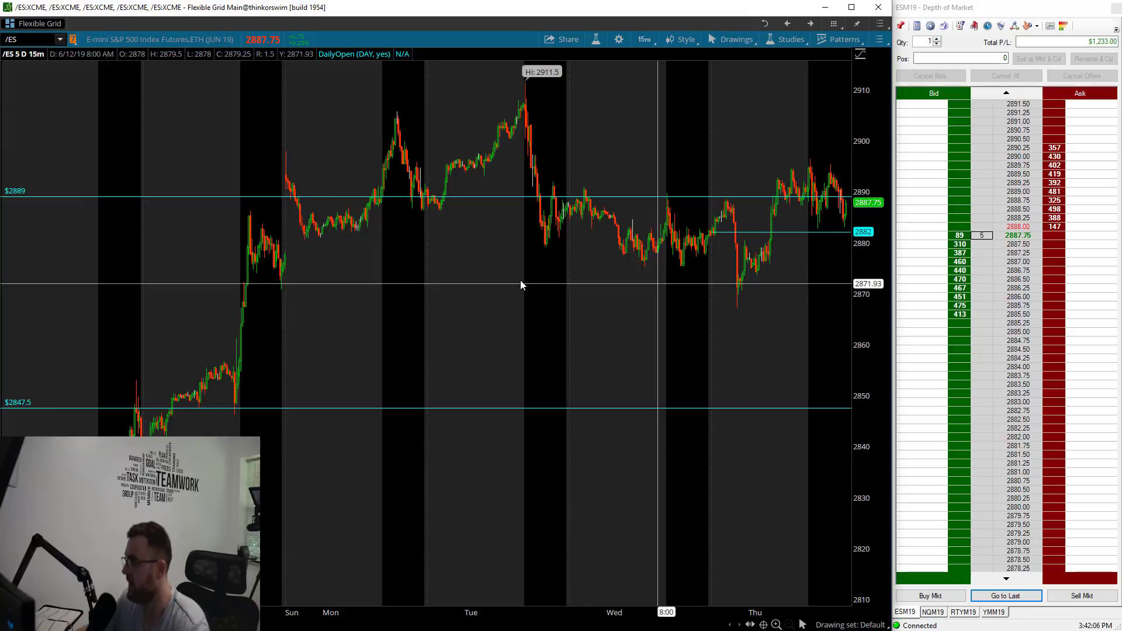
left_click_drag(520, 283, 935, 297)
left_click(417, 347)
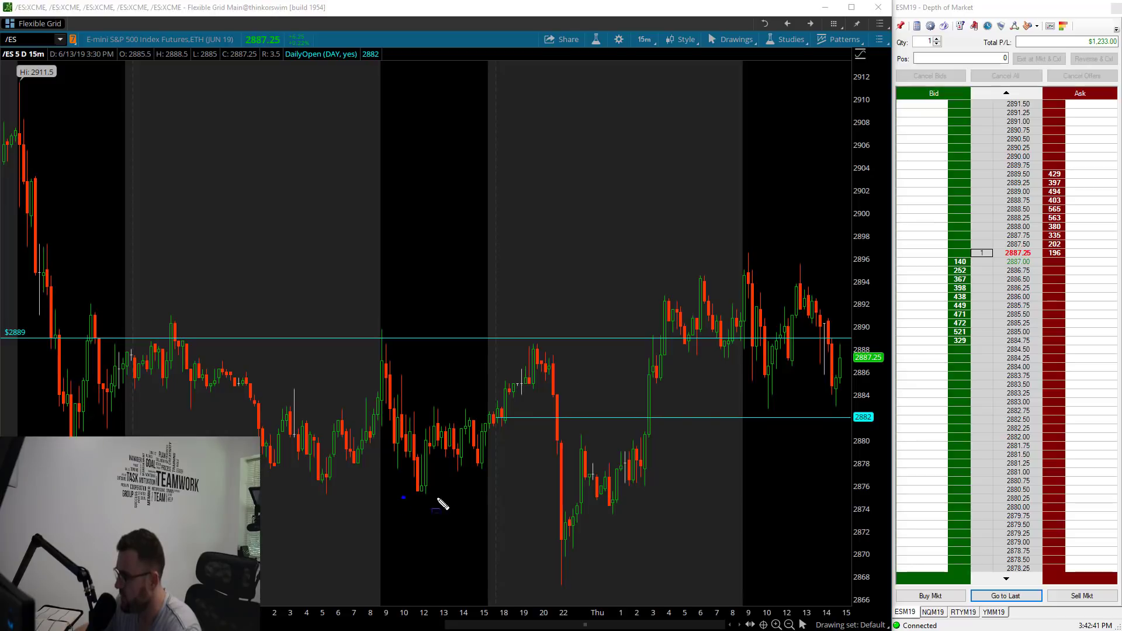
left_click(555, 498)
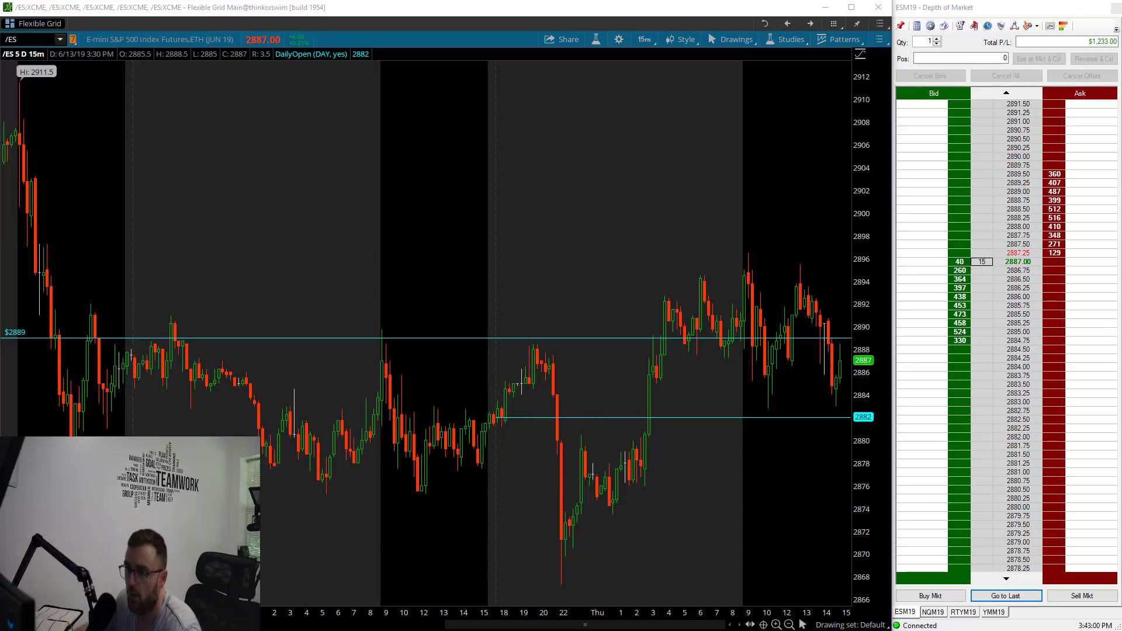
- Load /NQ in the chart and mark Wednesday's regular-session low with a line reaching the overnight drop
type("/NQ")
key("Return")
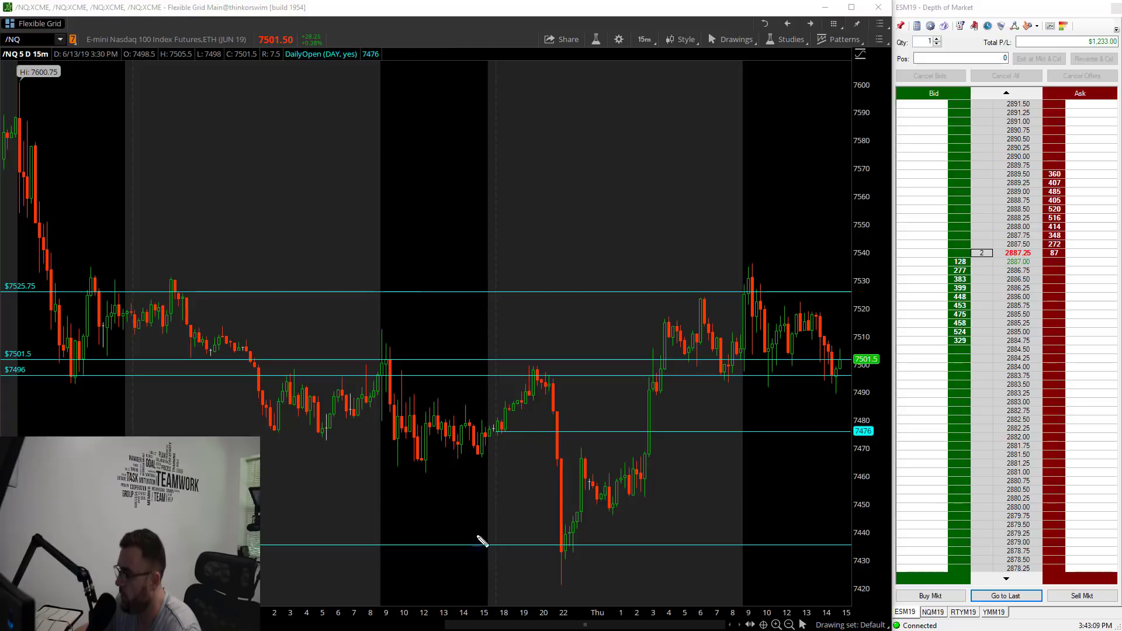
left_click_drag(388, 478, 544, 477)
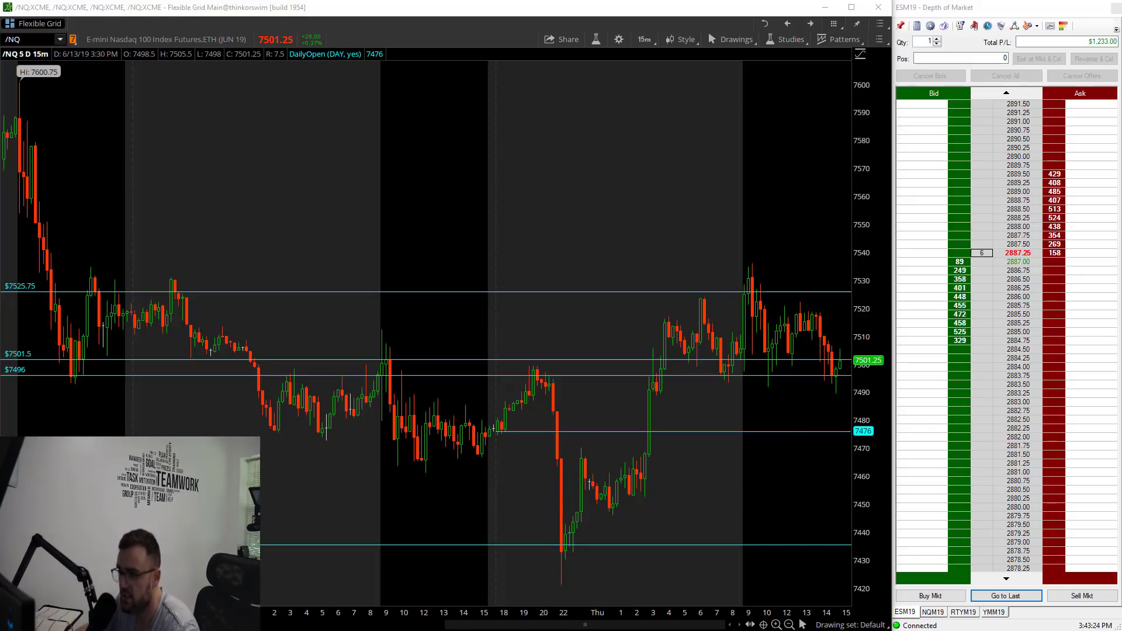
- Load /YM in the chart and mark Wednesday's regular-session low with a line reaching the overnight drop
type("/YM")
key("Return")
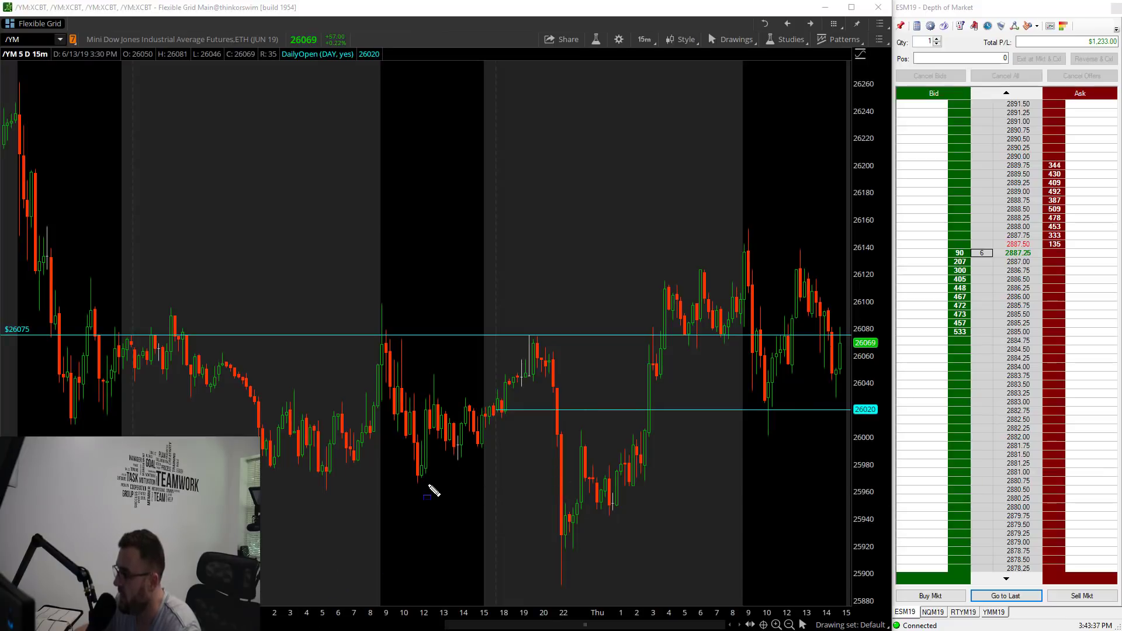
left_click_drag(408, 483, 565, 484)
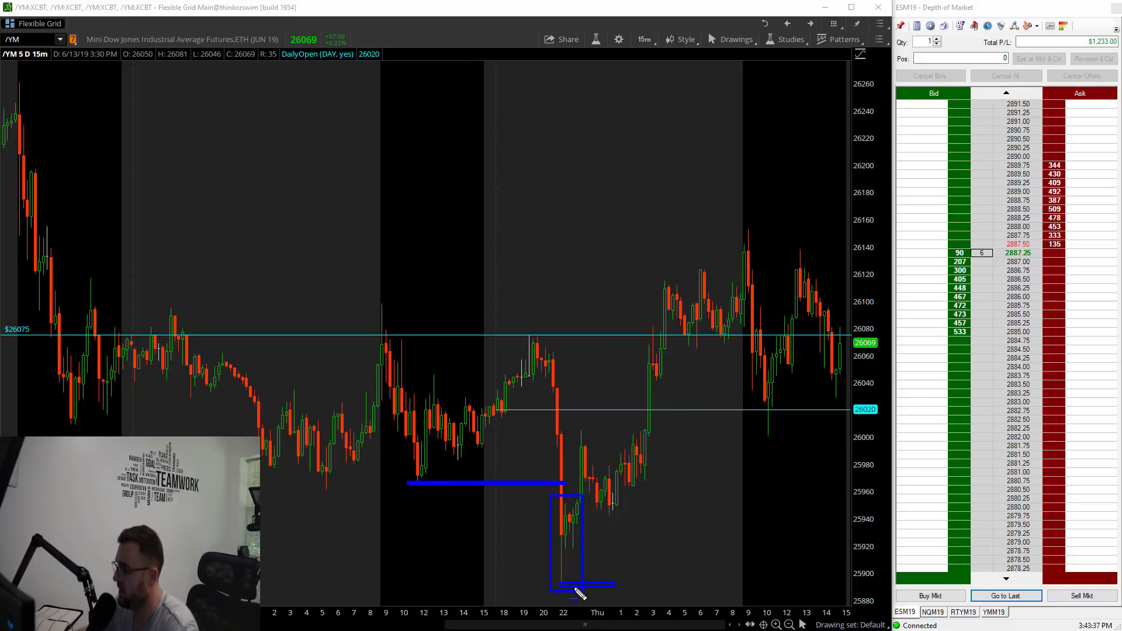
- Clear the /YM markings and, on /RTY, underline Wednesday's session low and box Thursday's pre-market range
key("Delete")
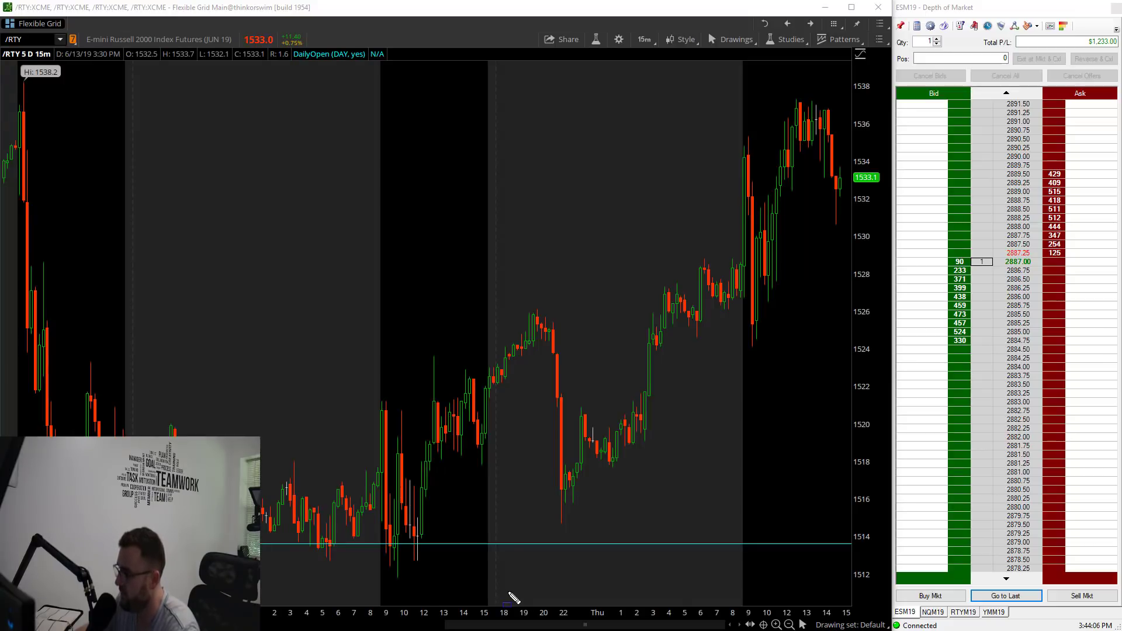
left_click_drag(436, 580, 611, 579)
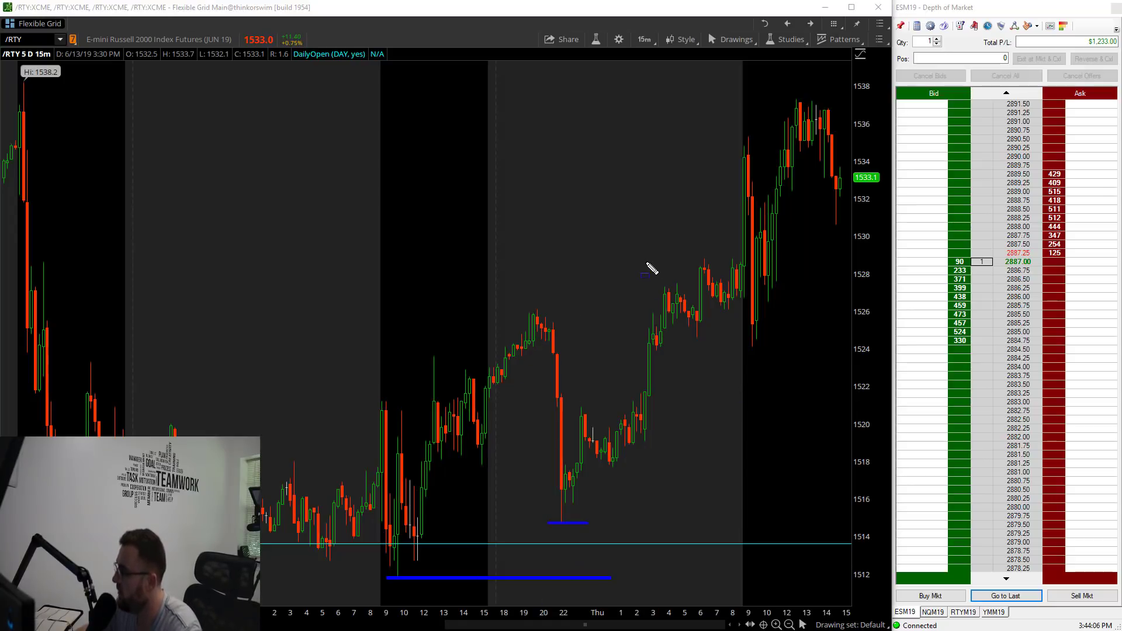
left_click_drag(646, 262, 746, 308)
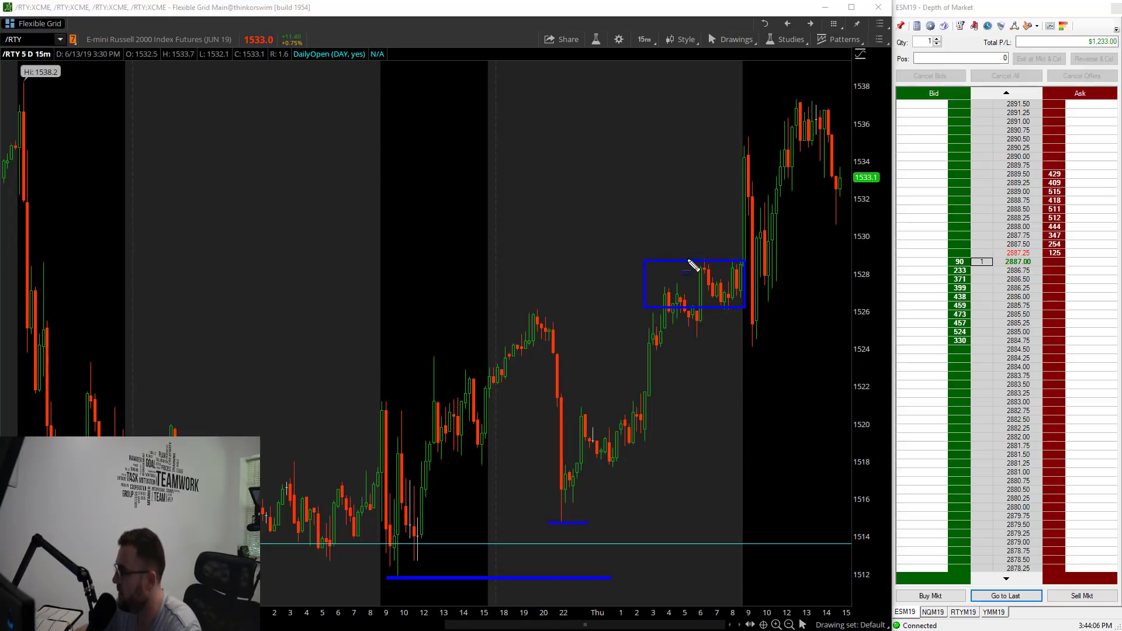
left_click_drag(689, 261, 746, 308)
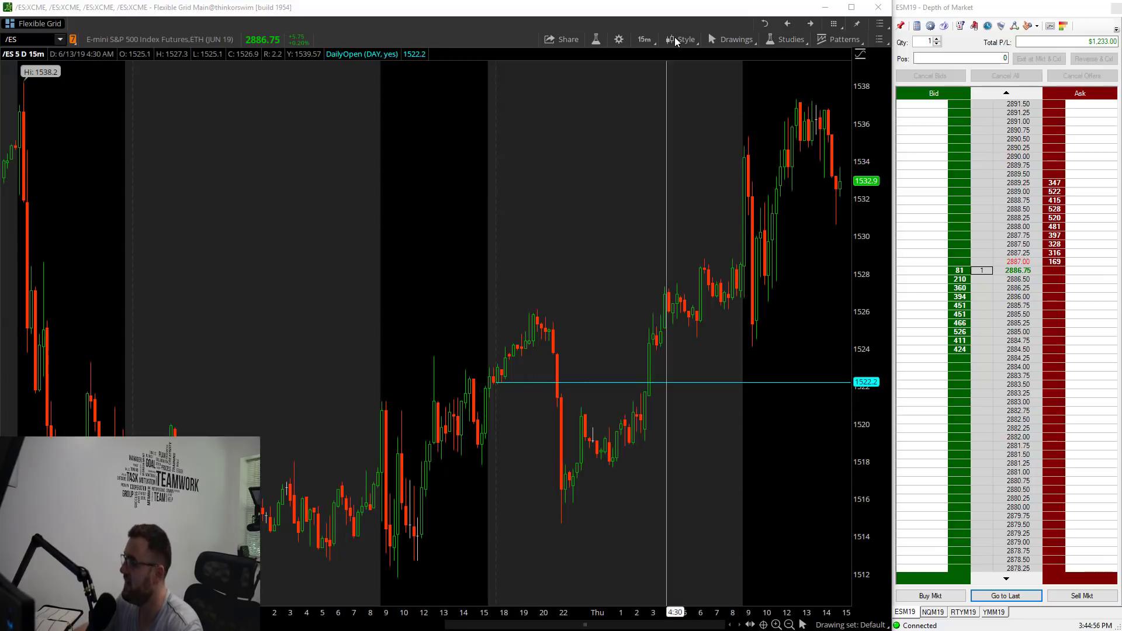
- Hide the Extended-Hours Trading session on the 15-minute /ES chart
left_click(677, 39)
left_click(643, 196)
mouse_move(641, 348)
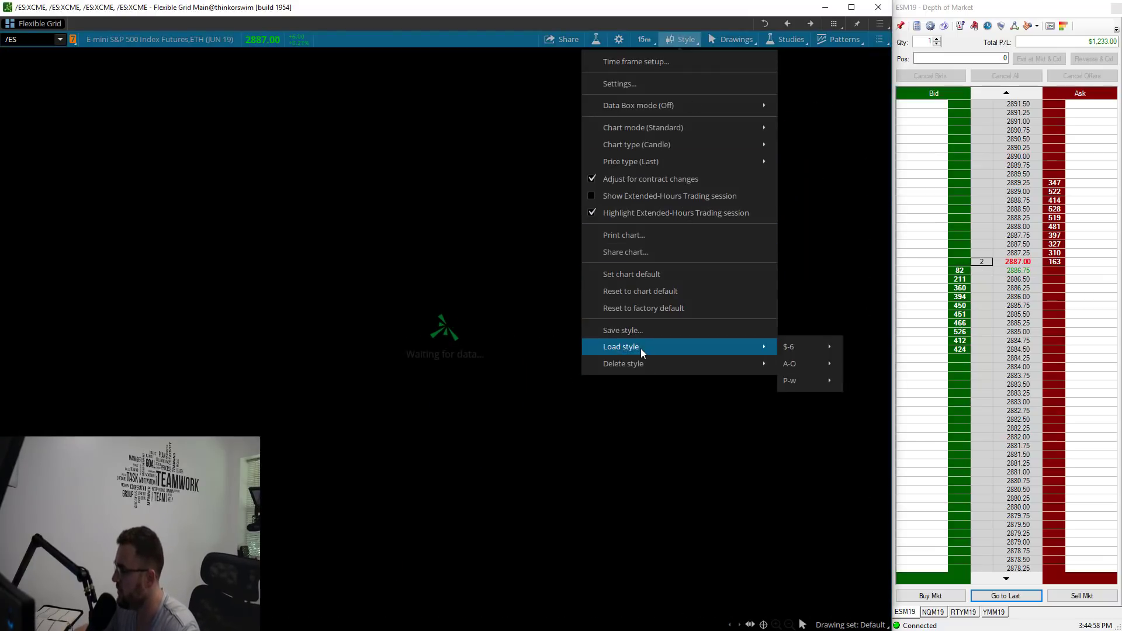
left_click(534, 222)
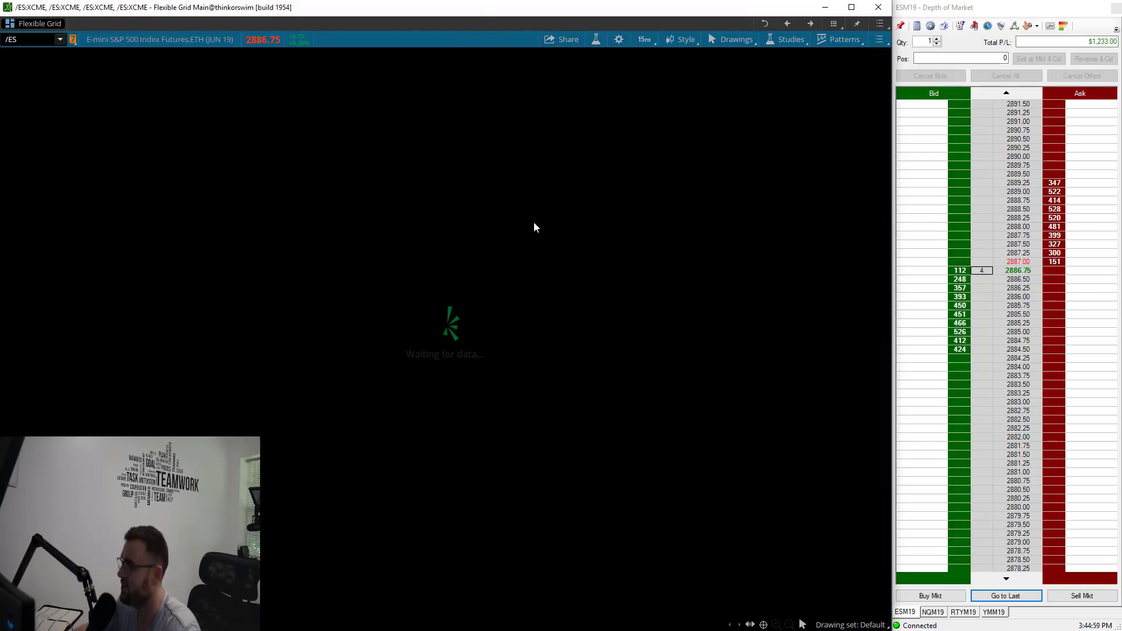
- Set the /ES chart to the 180 D : 1h time frame and rescale it around the latest sessions and the $2916.75 level
left_click(643, 39)
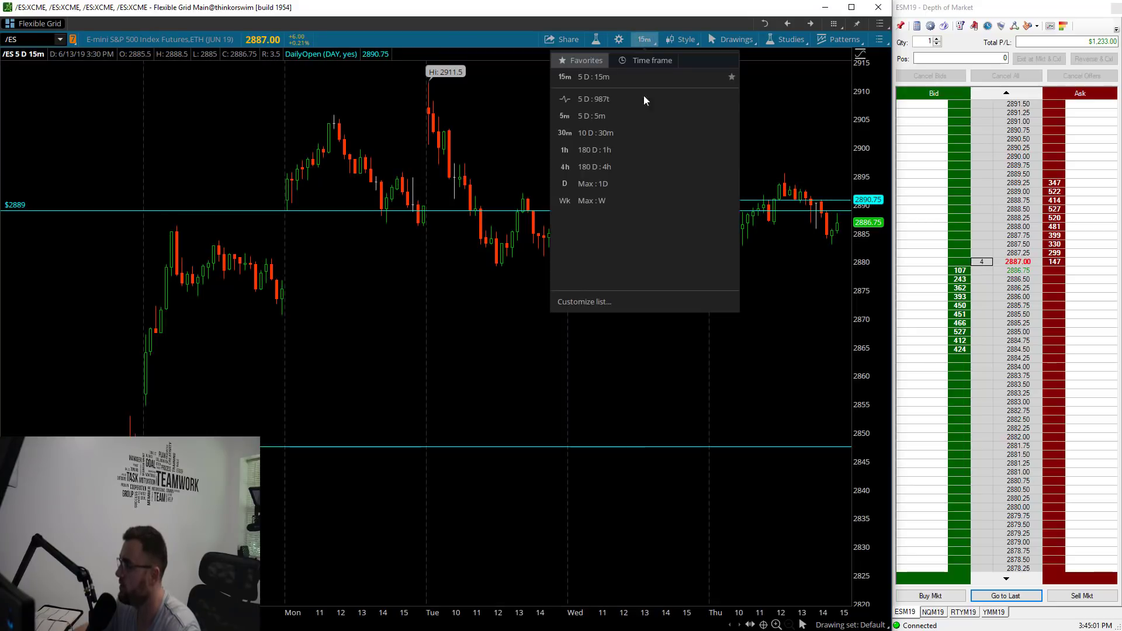
left_click(634, 149)
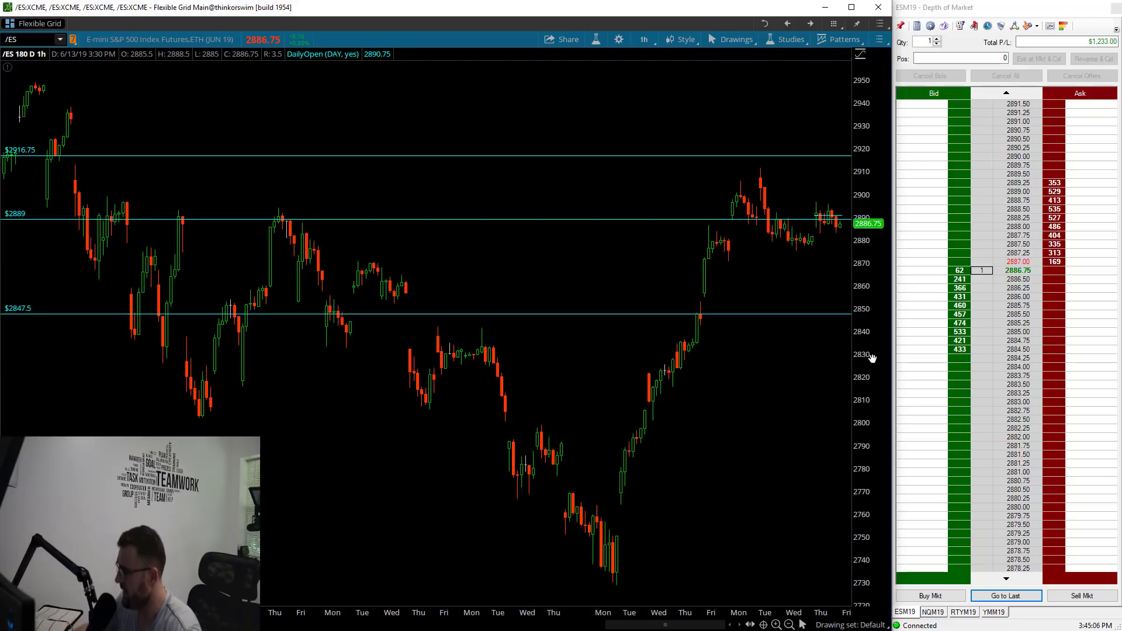
left_click_drag(872, 358, 740, 611)
left_click_drag(644, 600, 865, 501)
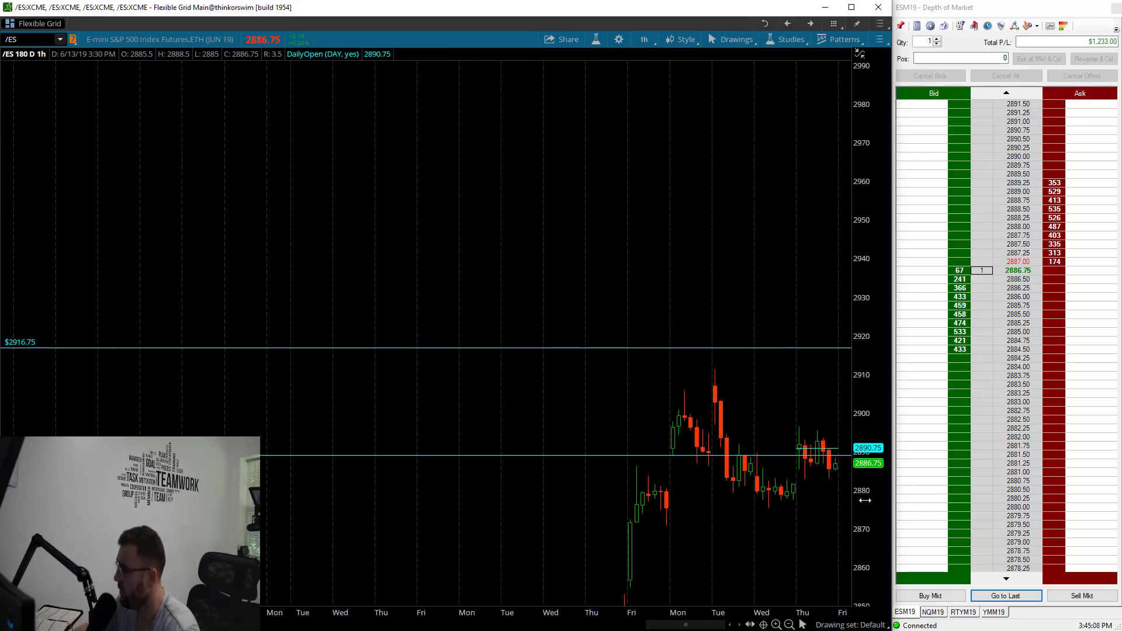
- Set the /ES chart to the 5 D : 987t time frame and frame Thursday morning's session from its open
left_click_drag(870, 443, 871, 341)
left_click(779, 377)
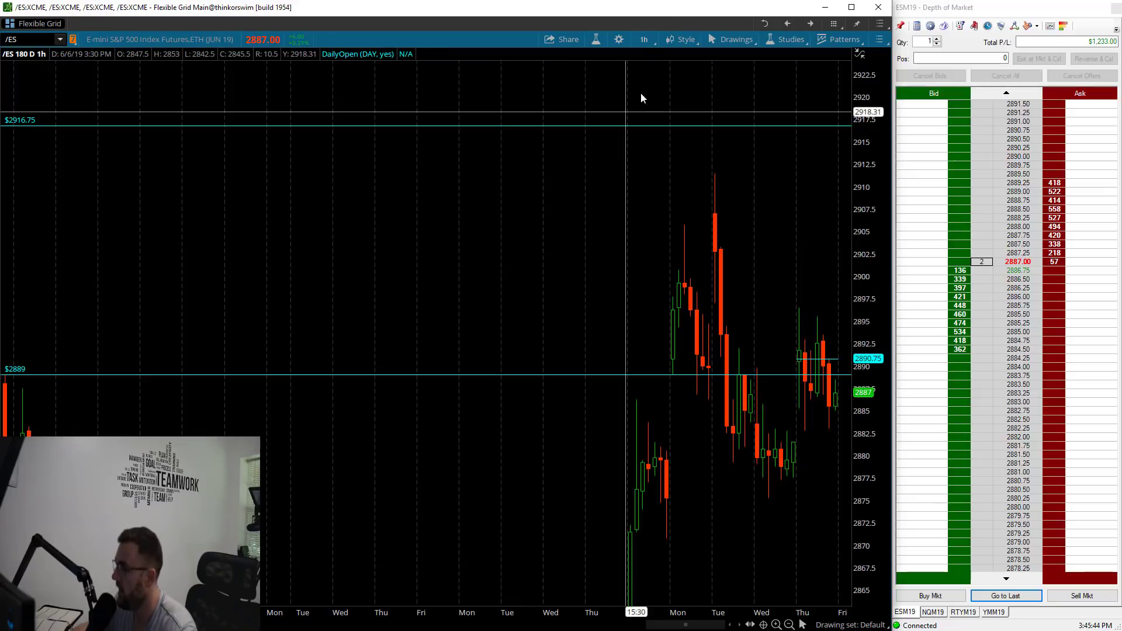
left_click(644, 39)
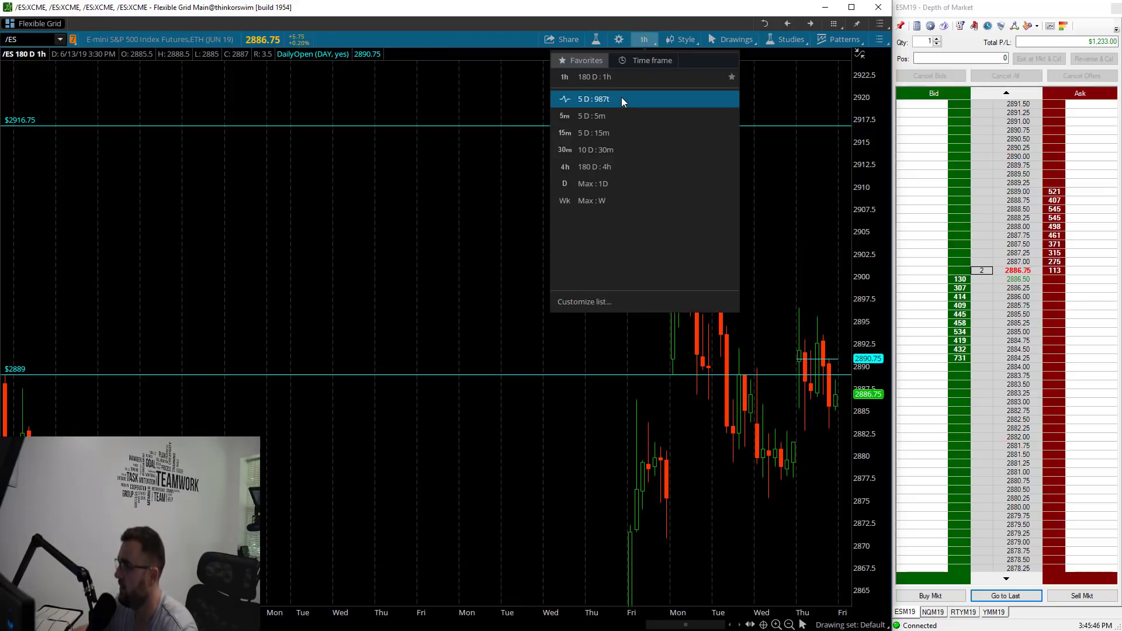
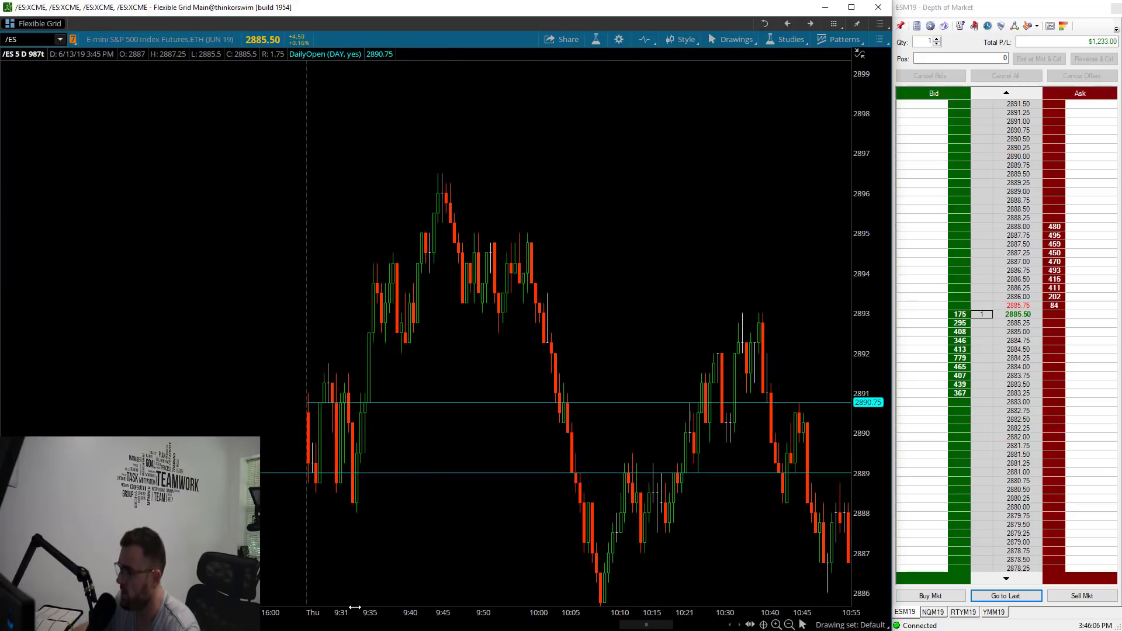
scroll(731, 562, "up", 2)
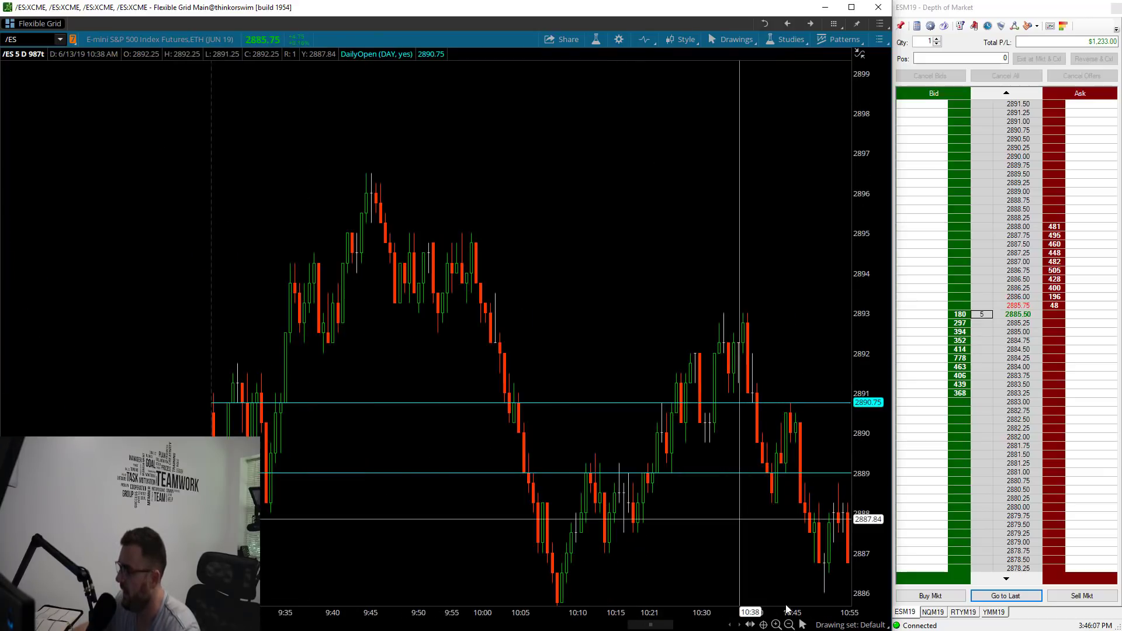
left_click(730, 625)
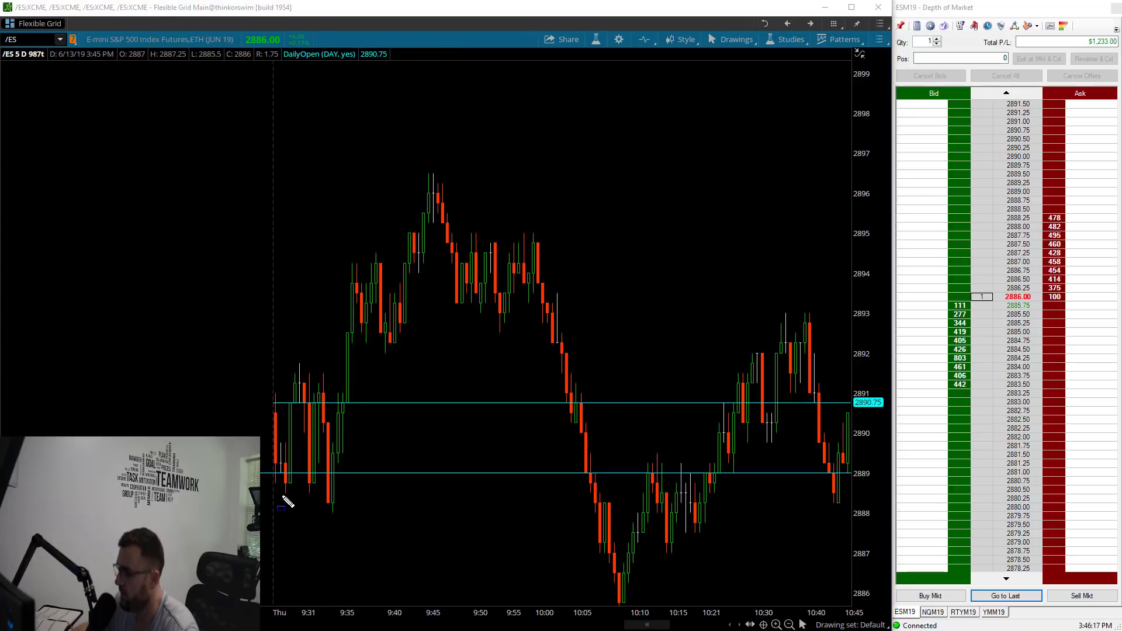
- Mark Thursday's opening lows on /ES with a blue line and an arrow, and handwrite the entry notes "89.75" and "5 lot"
left_click_drag(285, 495, 341, 495)
left_click_drag(341, 533, 322, 528)
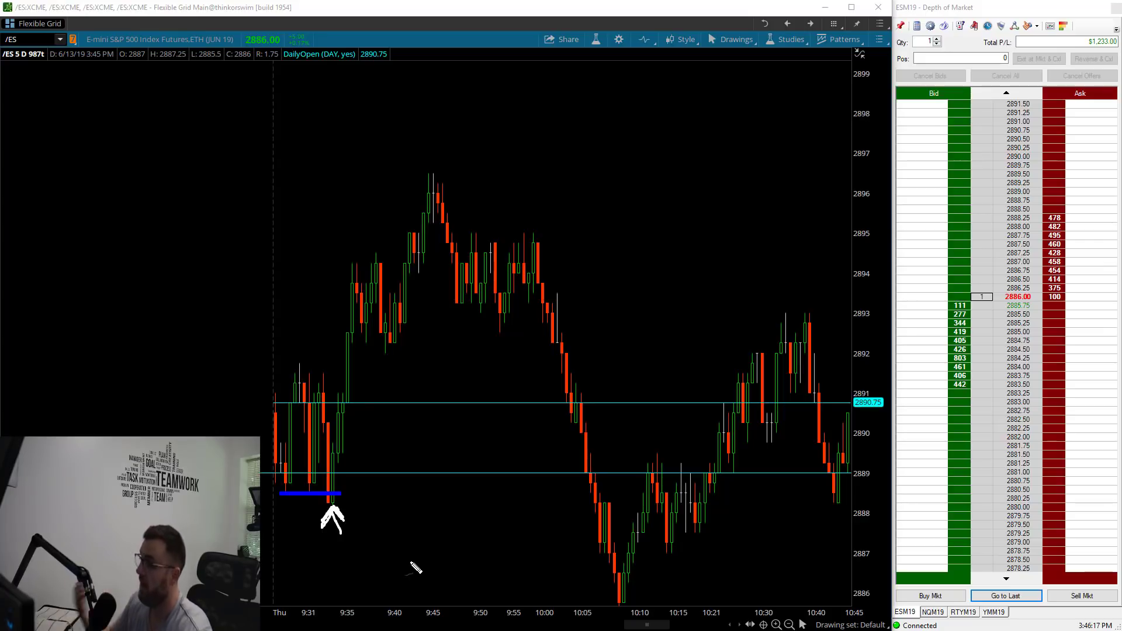
mouse_move(333, 471)
left_mouse_down()
mouse_move(351, 469)
mouse_move(349, 450)
mouse_move(384, 456)
mouse_move(412, 434)
mouse_move(414, 450)
left_mouse_up()
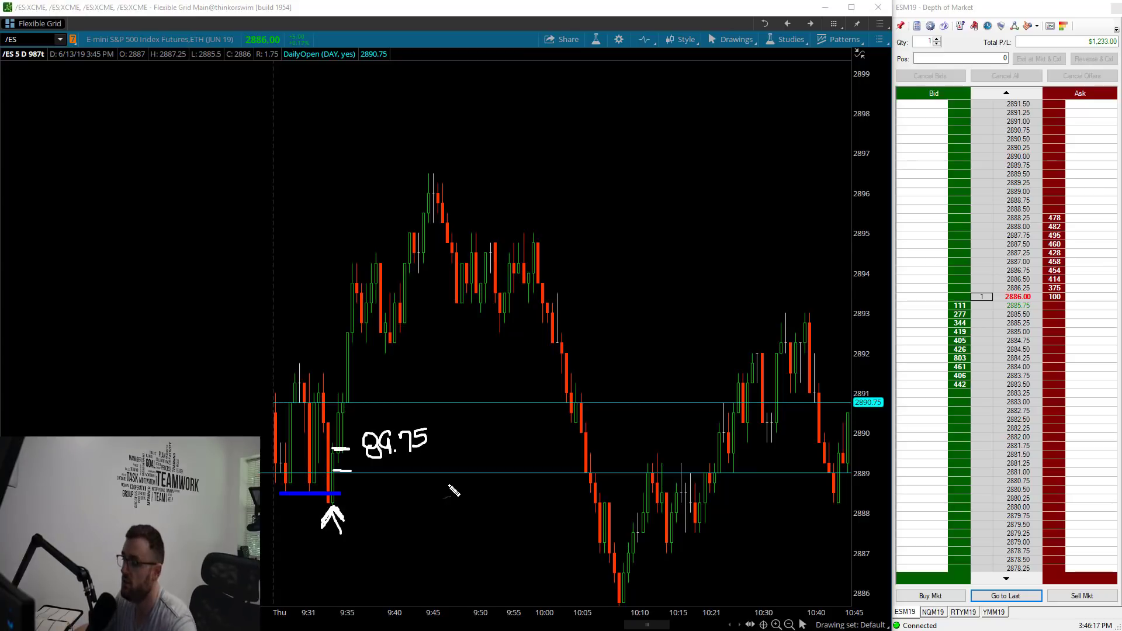
mouse_move(413, 361)
left_mouse_down()
mouse_move(398, 383)
mouse_move(440, 380)
mouse_move(444, 363)
mouse_move(446, 373)
left_mouse_up()
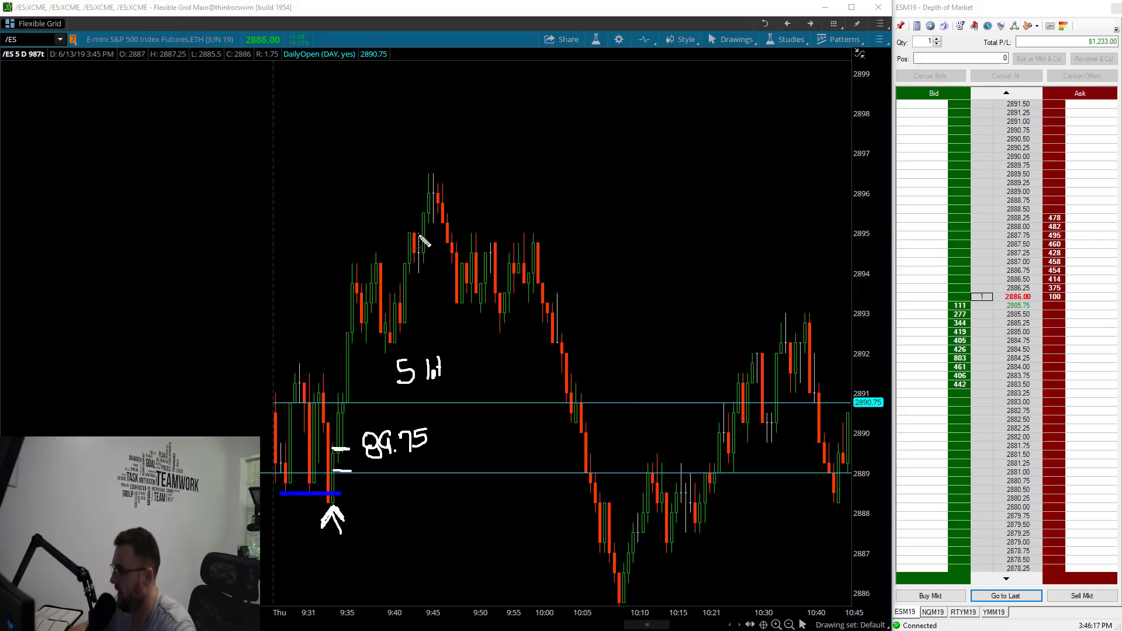
- Mark the /ES exit with a short line near 2895 and handwrite "94.5" beside the morning rally
left_click_drag(408, 235, 422, 234)
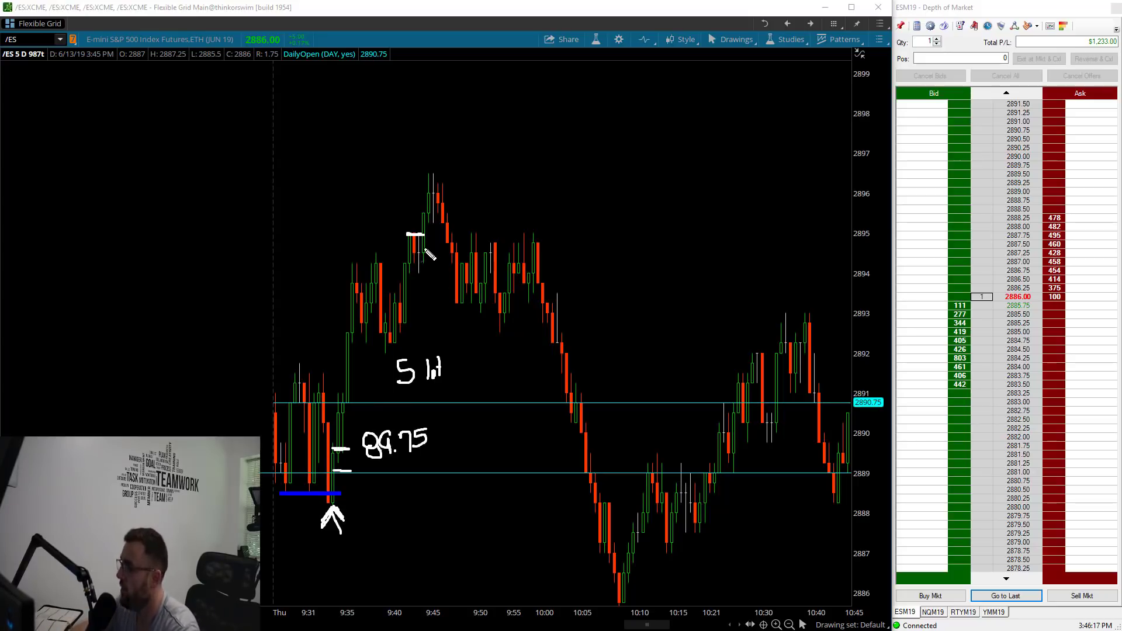
mouse_move(303, 183)
left_mouse_down()
mouse_move(295, 212)
mouse_move(316, 186)
mouse_move(311, 210)
mouse_move(327, 208)
left_mouse_up()
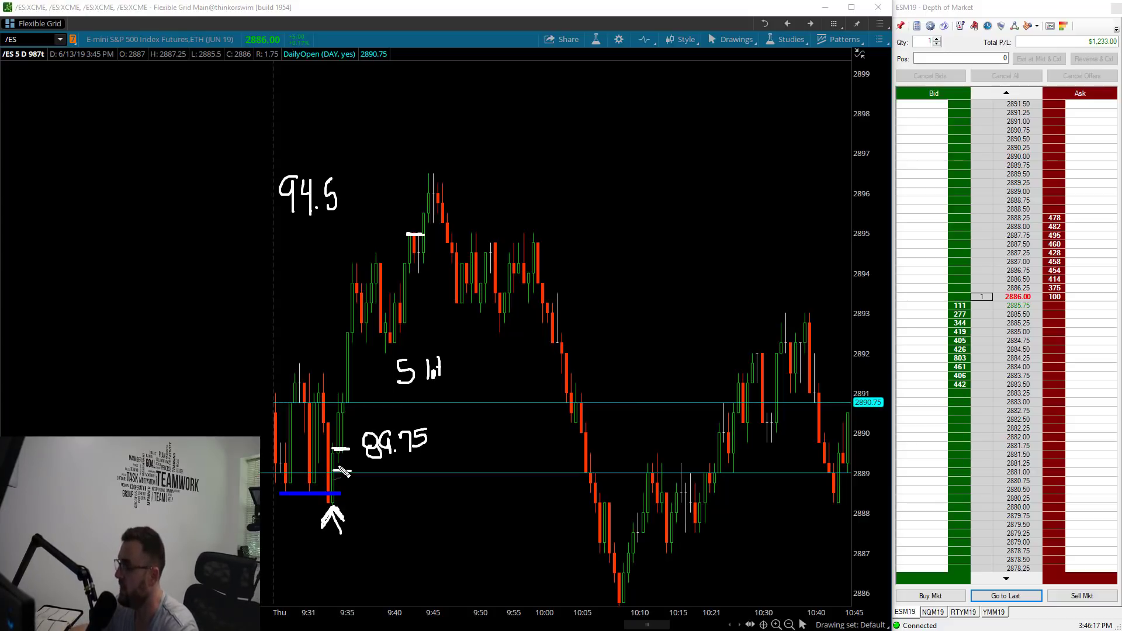
left_click_drag(411, 234, 438, 234)
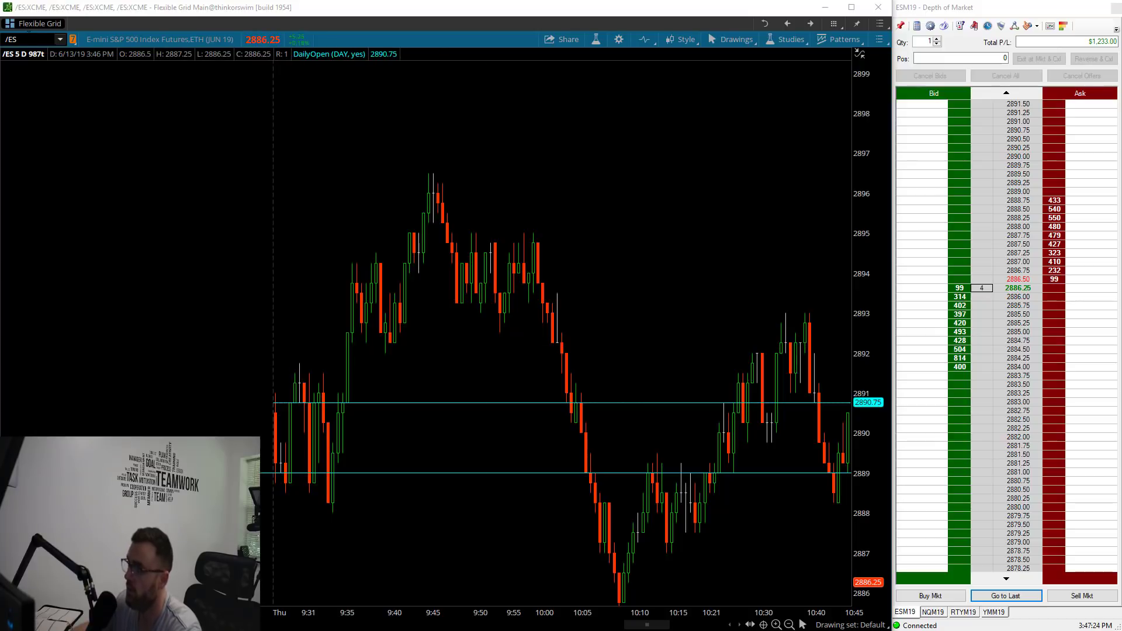
- Clear the /ES markings and load /NQ in the chart
left_click(18, 39)
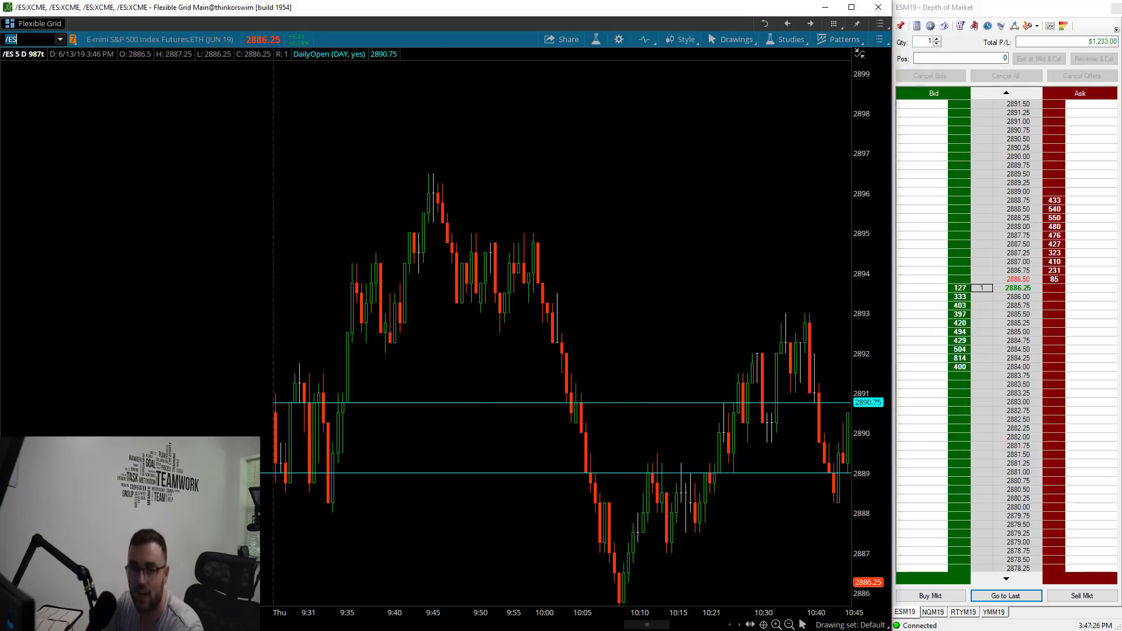
type("/NQ")
key("Return")
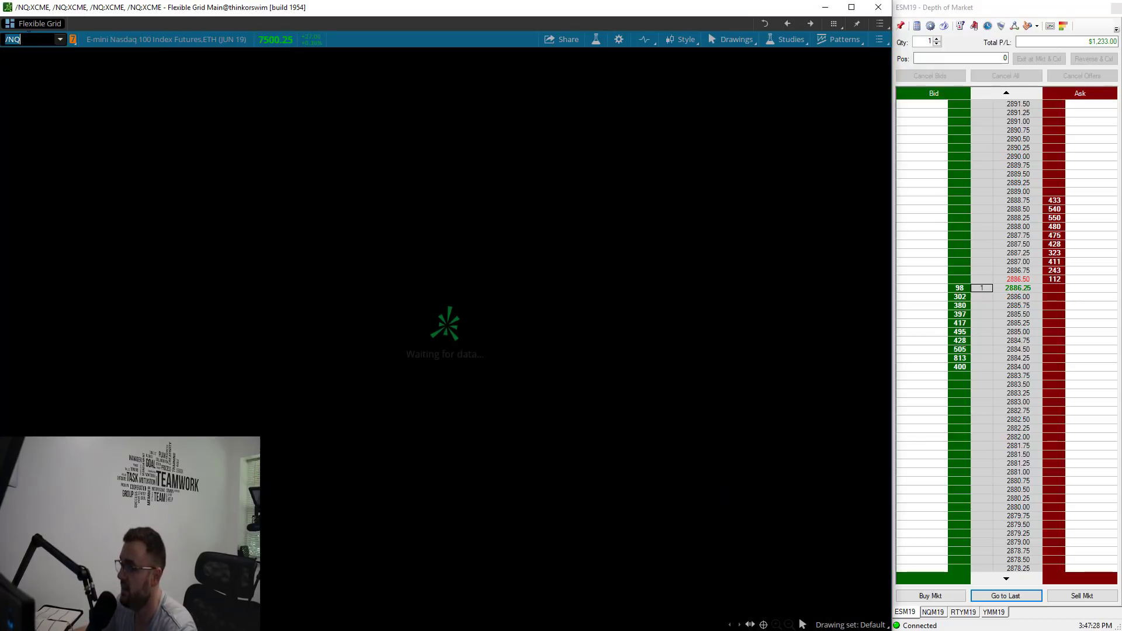
left_click(21, 39)
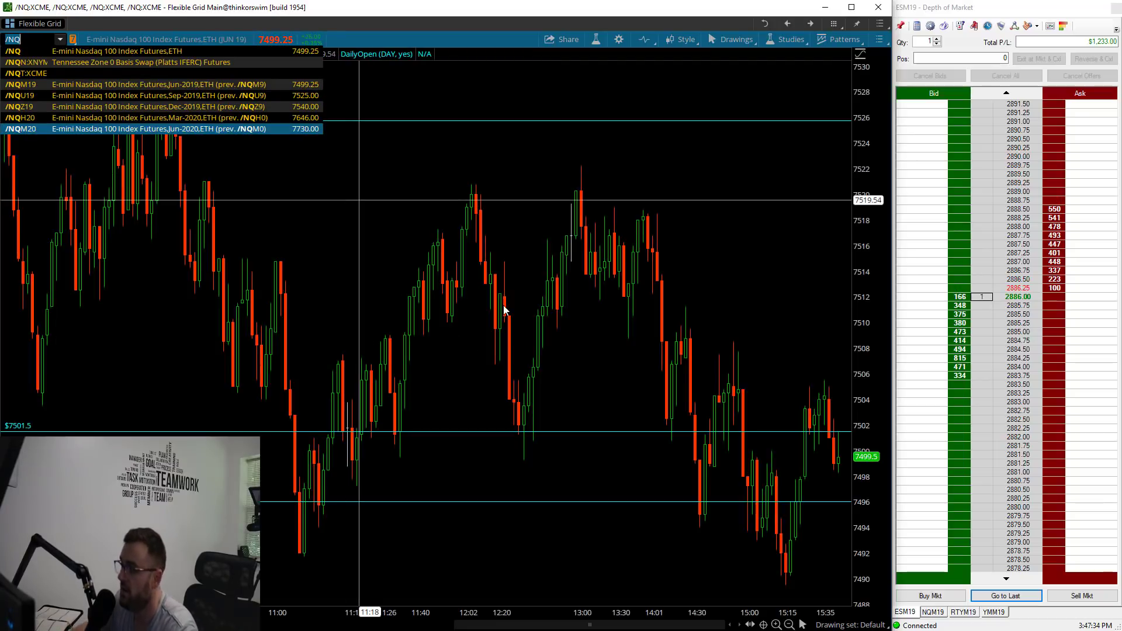
key("Return")
- Frame Thursday's session on the /NQ chart to examine its opening candles against the 7496, 7501.5 and 7525.75 levels
left_click_drag(425, 199, 622, 203)
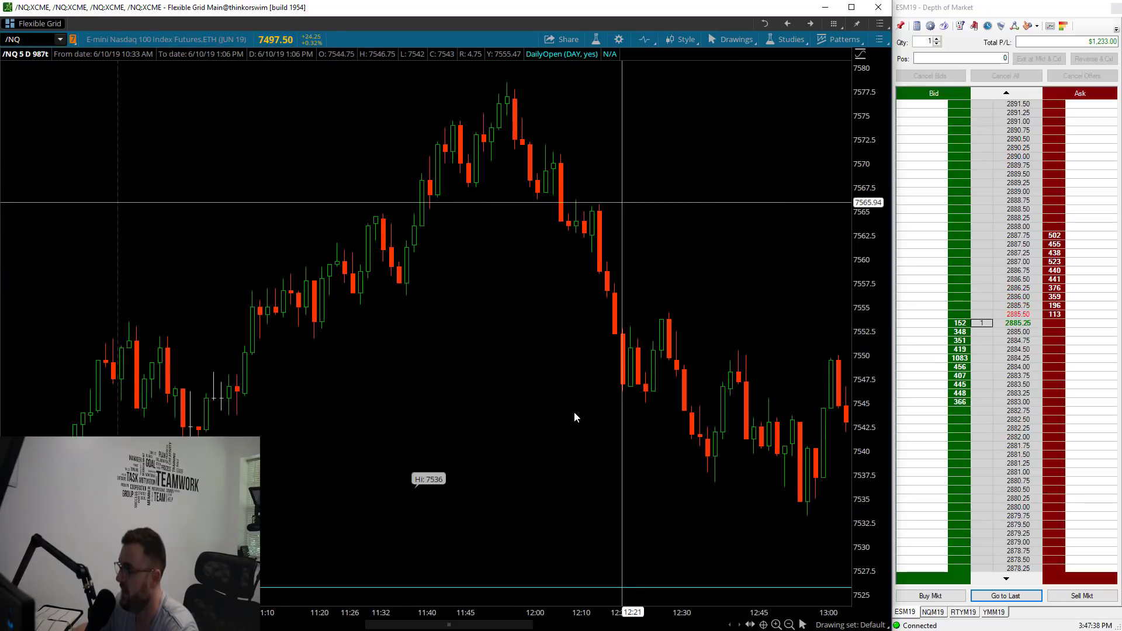
scroll(574, 417, "down", 5)
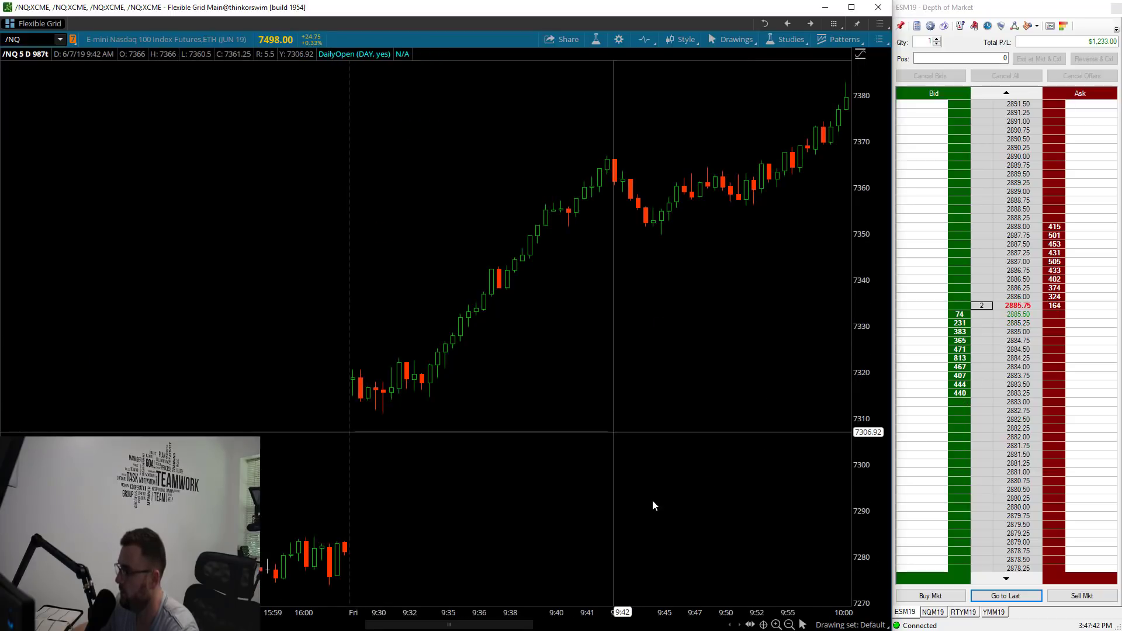
scroll(652, 500, "down", 5)
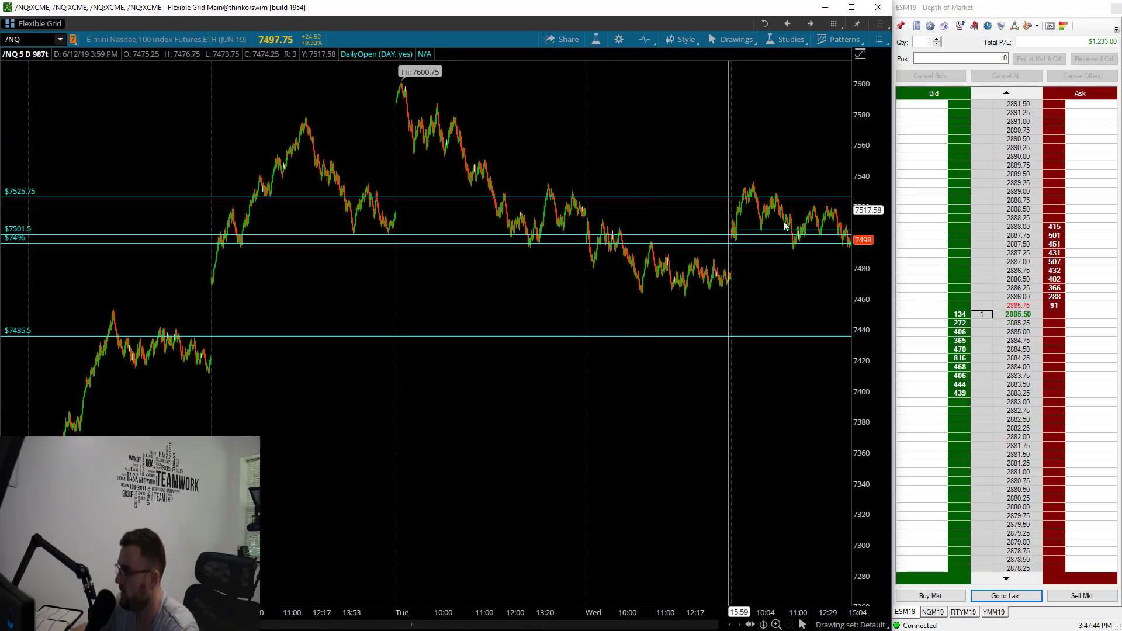
left_click_drag(842, 234, 729, 237)
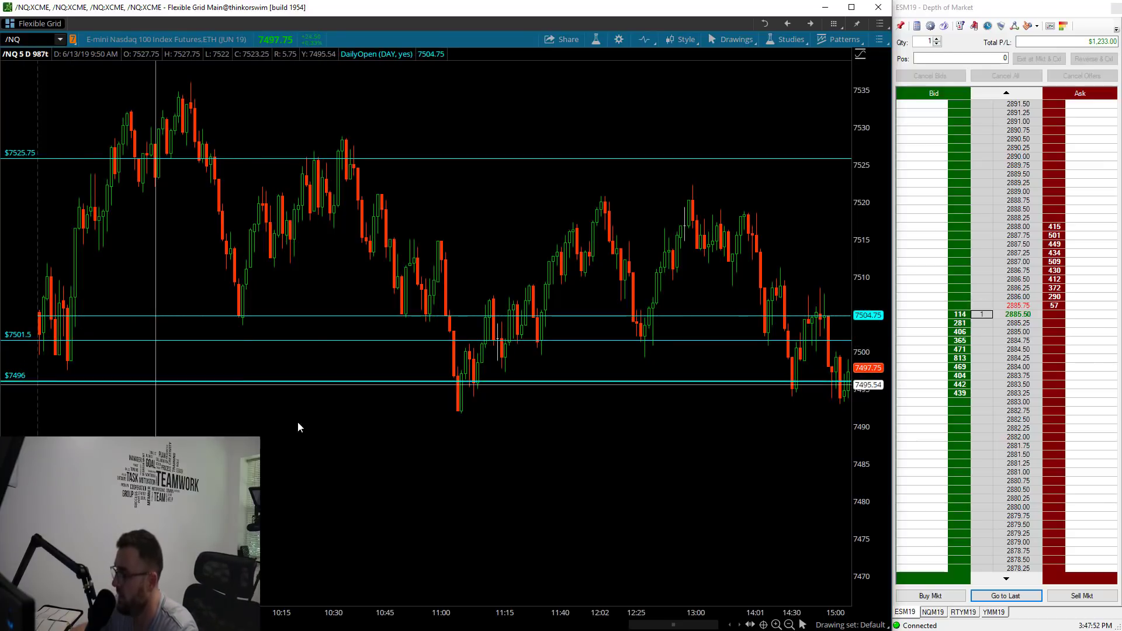
left_click(731, 625)
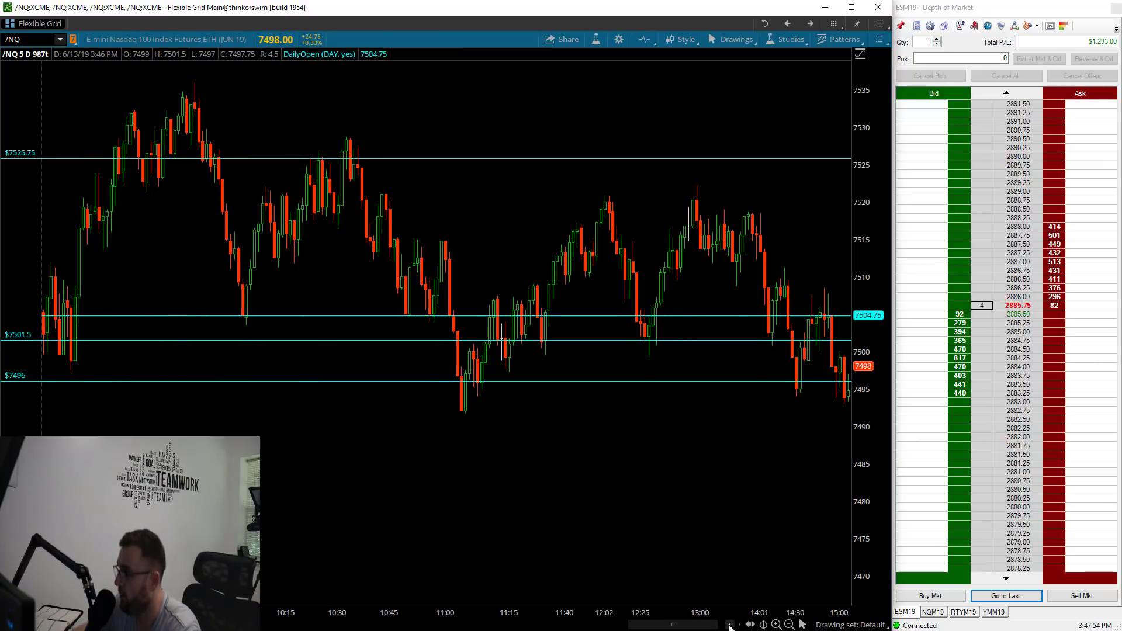
left_click(730, 625)
left_click(730, 625)
left_click(730, 624)
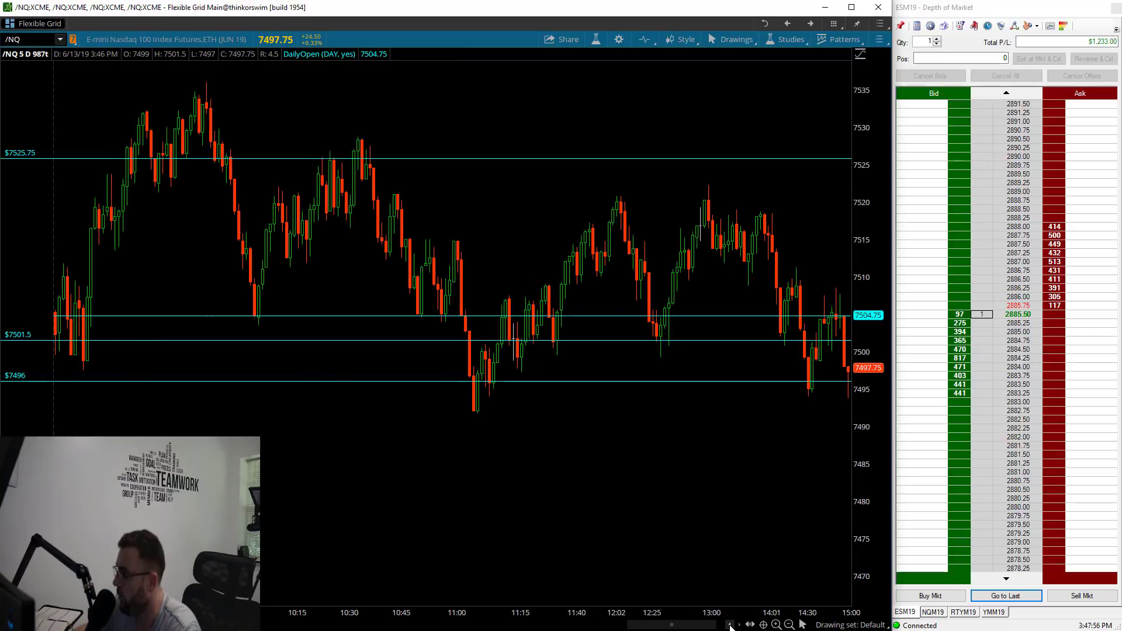
left_click(730, 625)
left_click(730, 625)
left_click(730, 625)
left_click(730, 625)
left_click(731, 625)
left_click(731, 625)
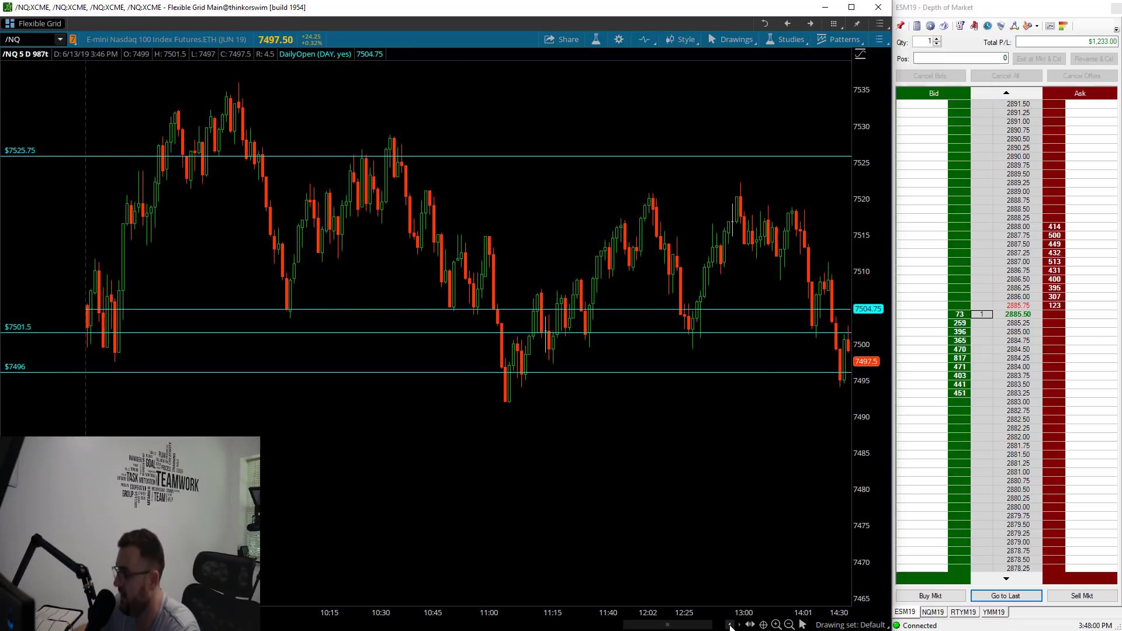
left_click(730, 625)
left_click(730, 625)
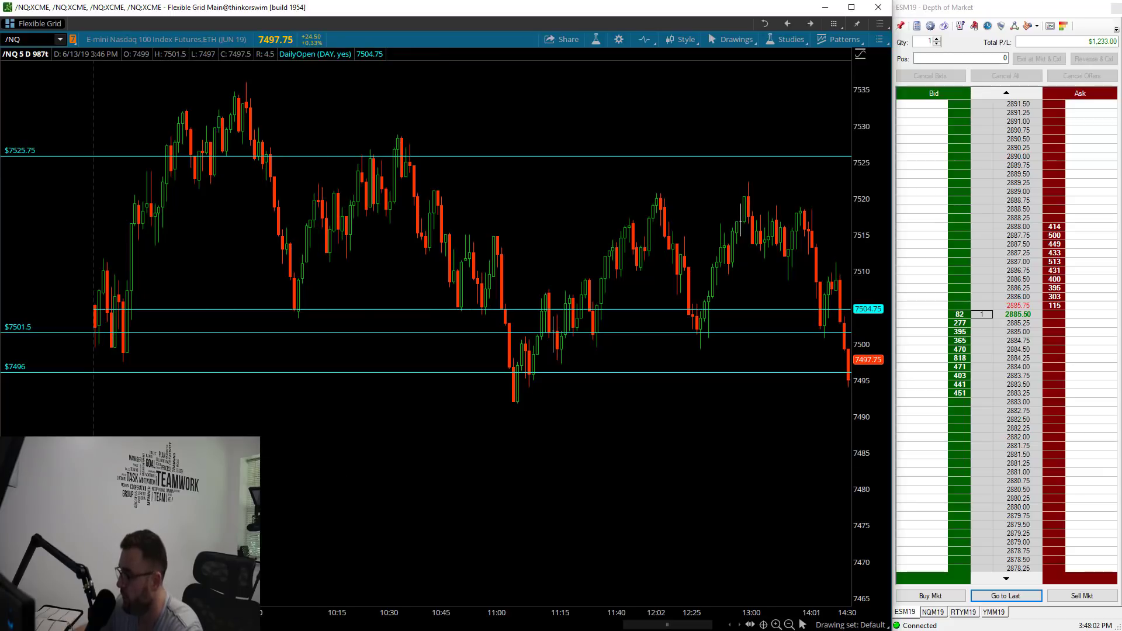
- Underline Thursday's opening lows on /NQ in blue and add arrows for the dip below the line and the move back up
left_click(91, 347)
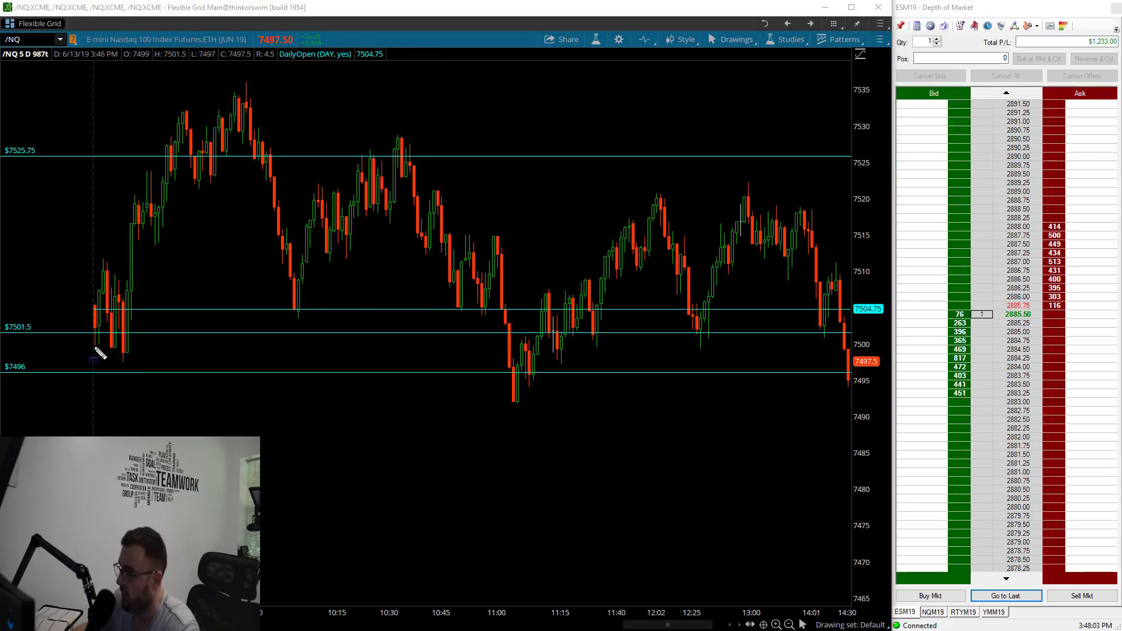
left_click(142, 347)
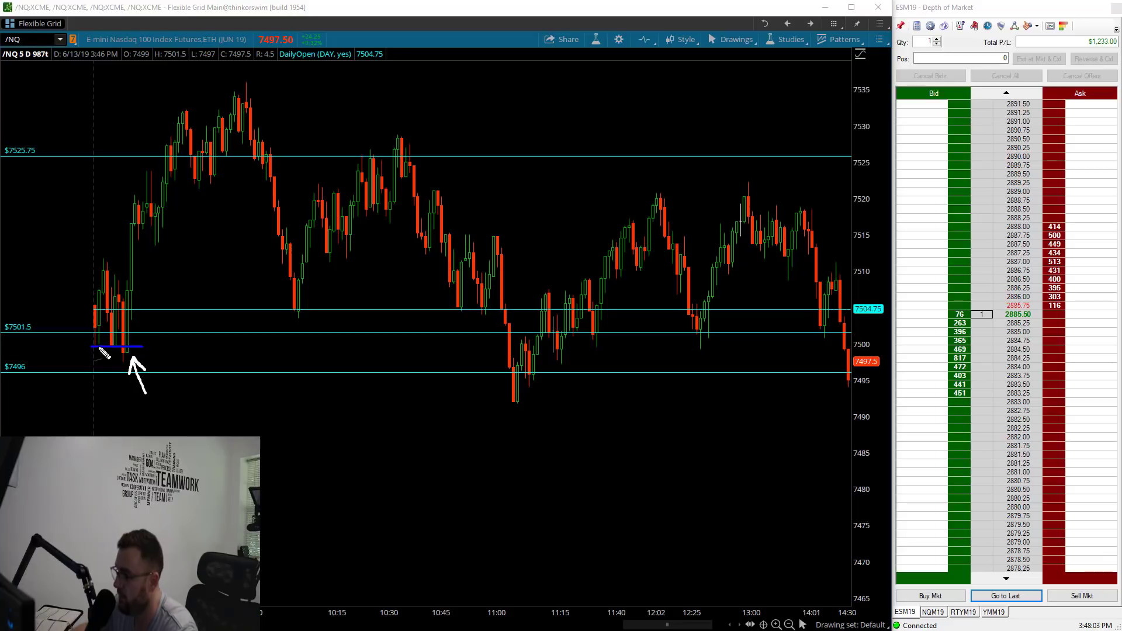
mouse_move(133, 337)
left_mouse_down()
mouse_move(138, 307)
mouse_move(146, 321)
left_mouse_up()
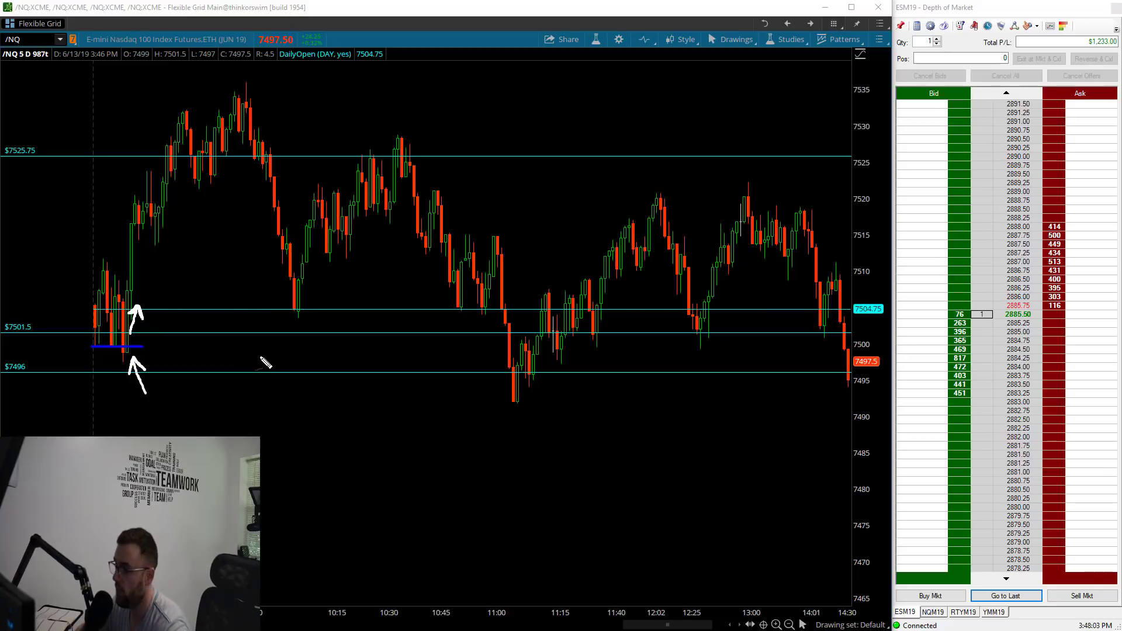
- Annotate the /NQ trade with "2 lot", an entry line near 7505 and an exit line near 7525
mouse_move(155, 264)
left_mouse_down()
mouse_move(178, 289)
mouse_move(199, 277)
left_mouse_up()
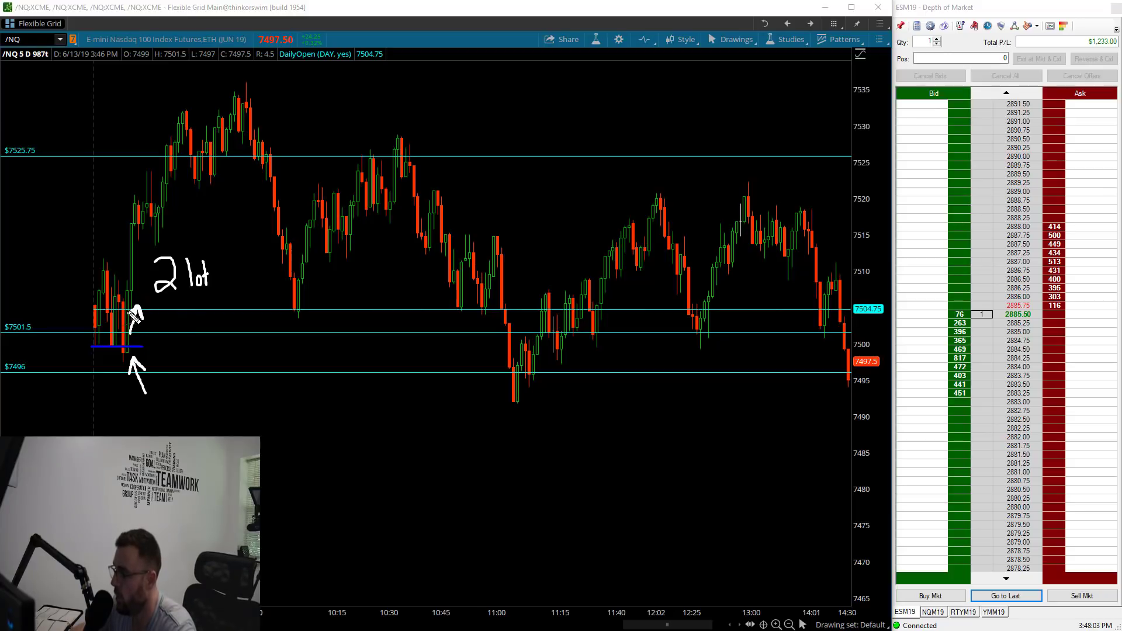
mouse_move(116, 313)
left_mouse_down()
mouse_move(140, 307)
mouse_move(108, 303)
mouse_move(133, 305)
left_mouse_up()
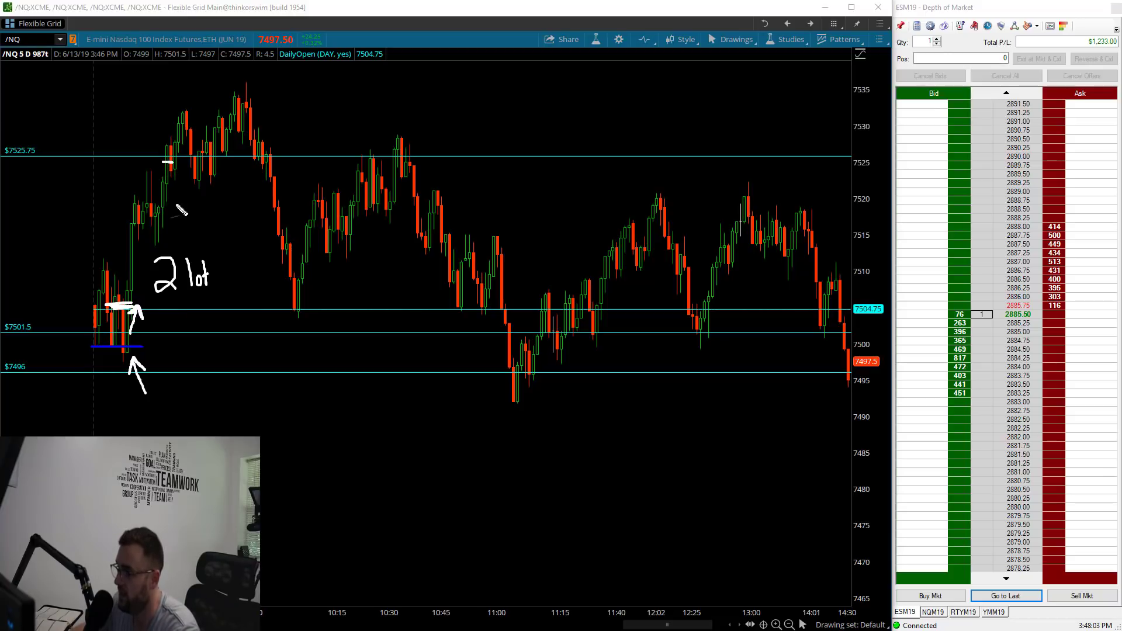
left_click_drag(173, 211, 168, 225)
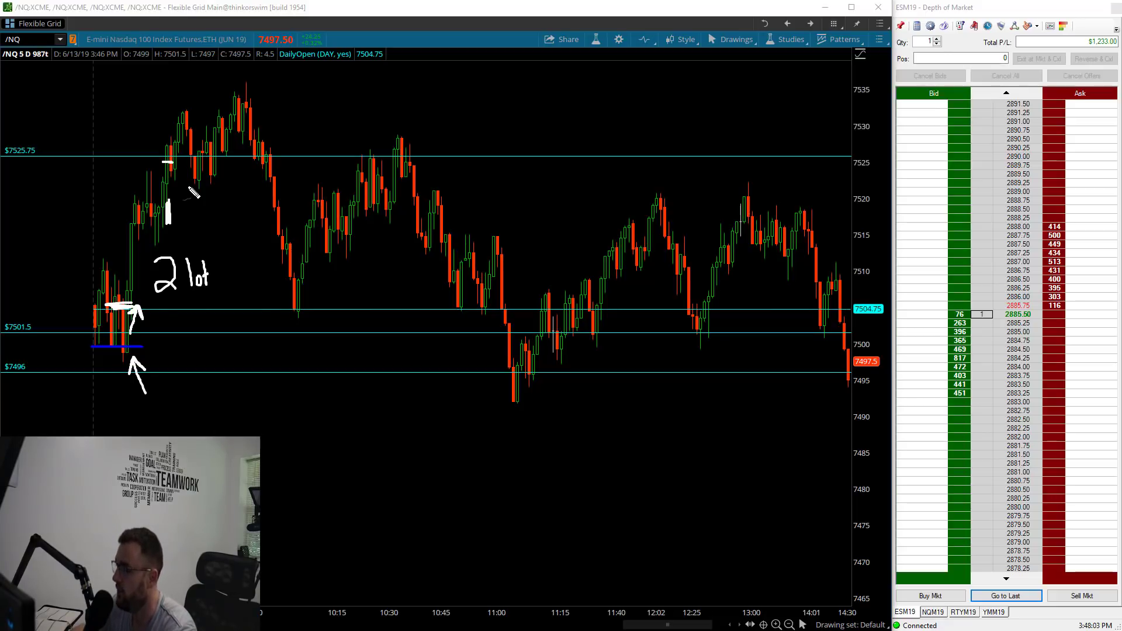
mouse_move(310, 463)
left_mouse_down()
mouse_move(278, 493)
mouse_move(336, 474)
mouse_move(346, 501)
mouse_move(374, 467)
left_mouse_up()
mouse_move(262, 532)
left_mouse_down()
mouse_move(413, 493)
mouse_move(295, 548)
left_mouse_up()
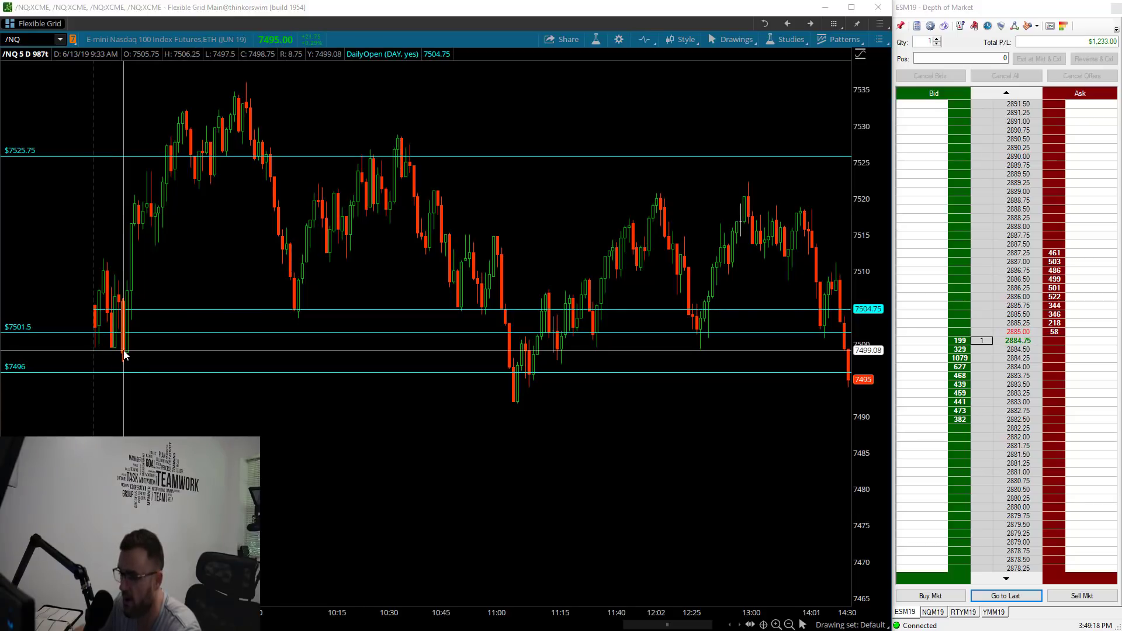
- Load /YM in the chart and mark the lows of Thursday's opening candles
type("/YM")
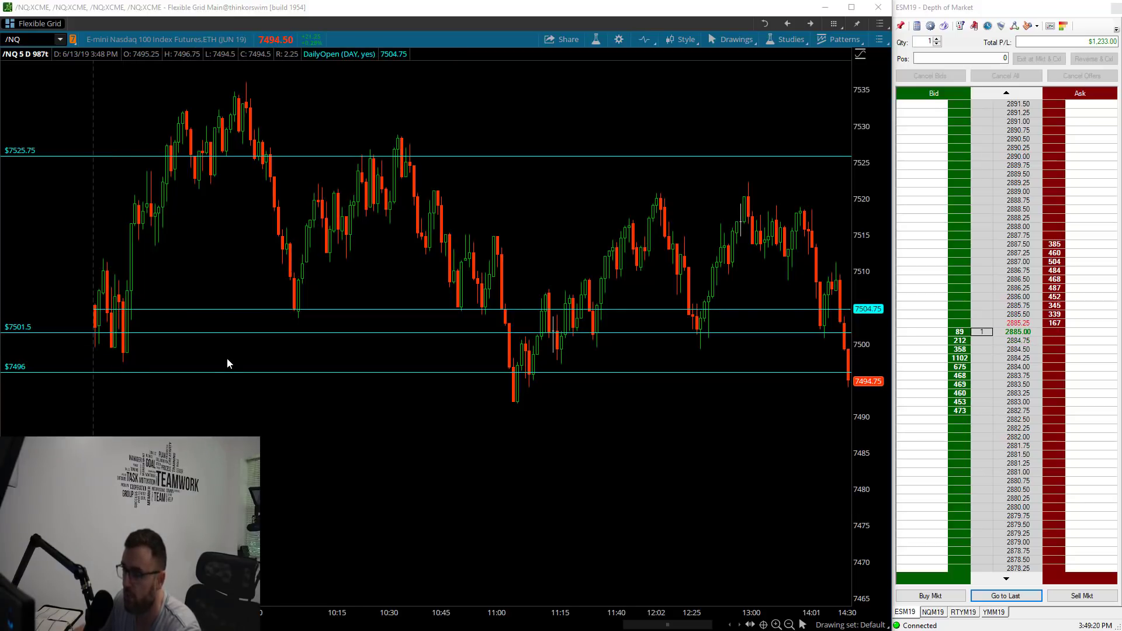
key("Return")
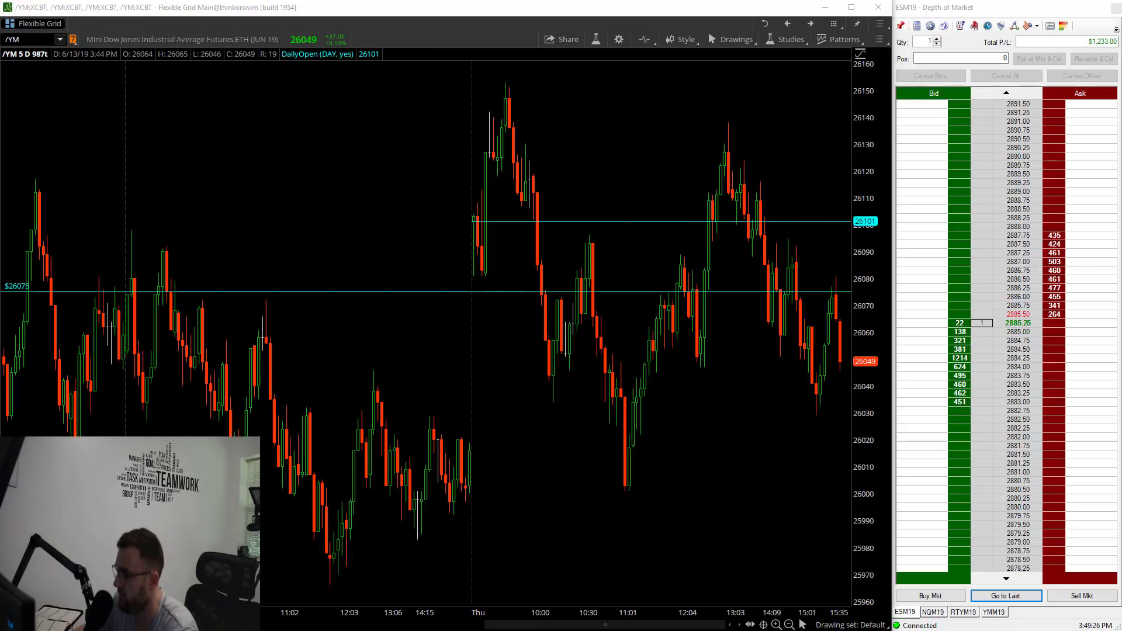
left_click_drag(456, 262, 510, 291)
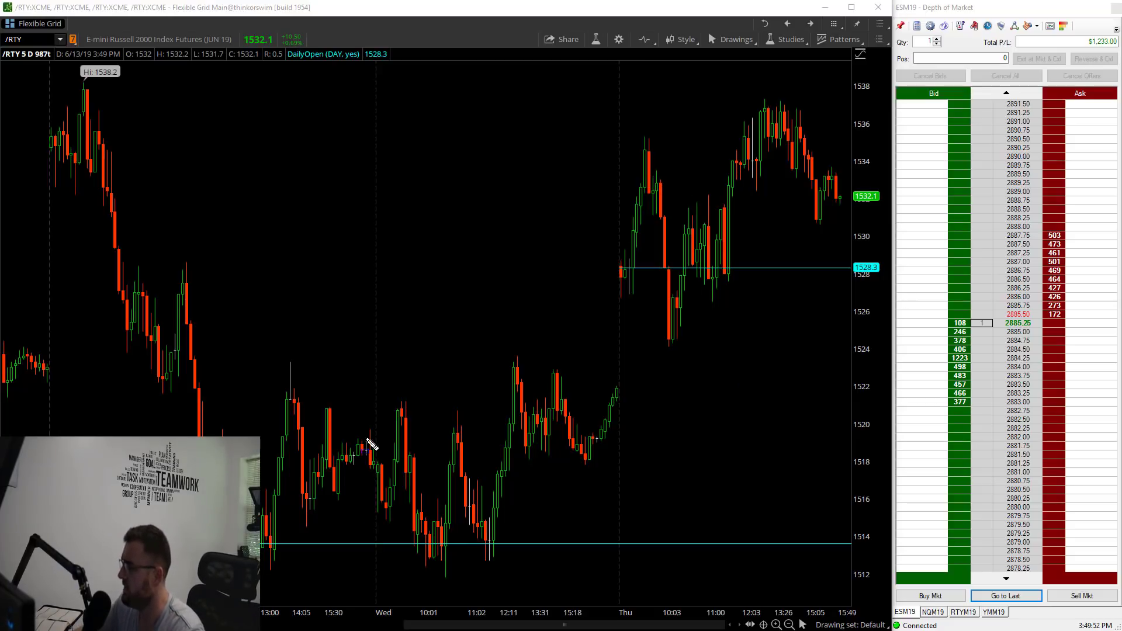
- Box Wednesday's session on /RTY with a handwritten "987t" above it, and clear the markings
left_click_drag(377, 354, 620, 597)
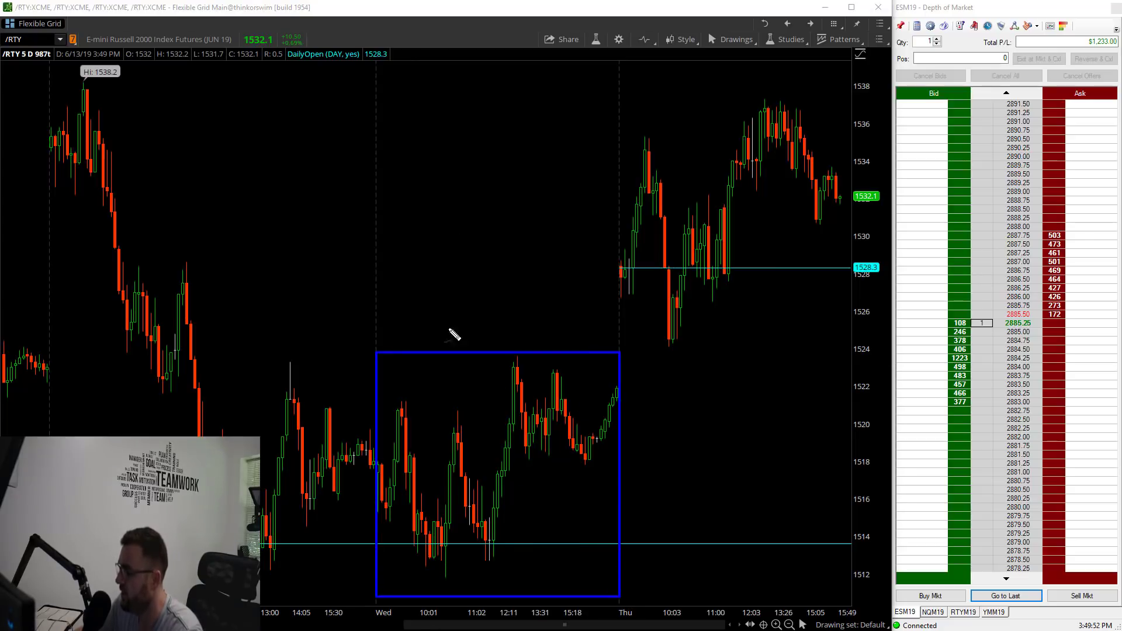
mouse_move(427, 225)
left_mouse_down()
mouse_move(414, 255)
mouse_move(443, 228)
mouse_move(446, 248)
mouse_move(461, 248)
left_mouse_up()
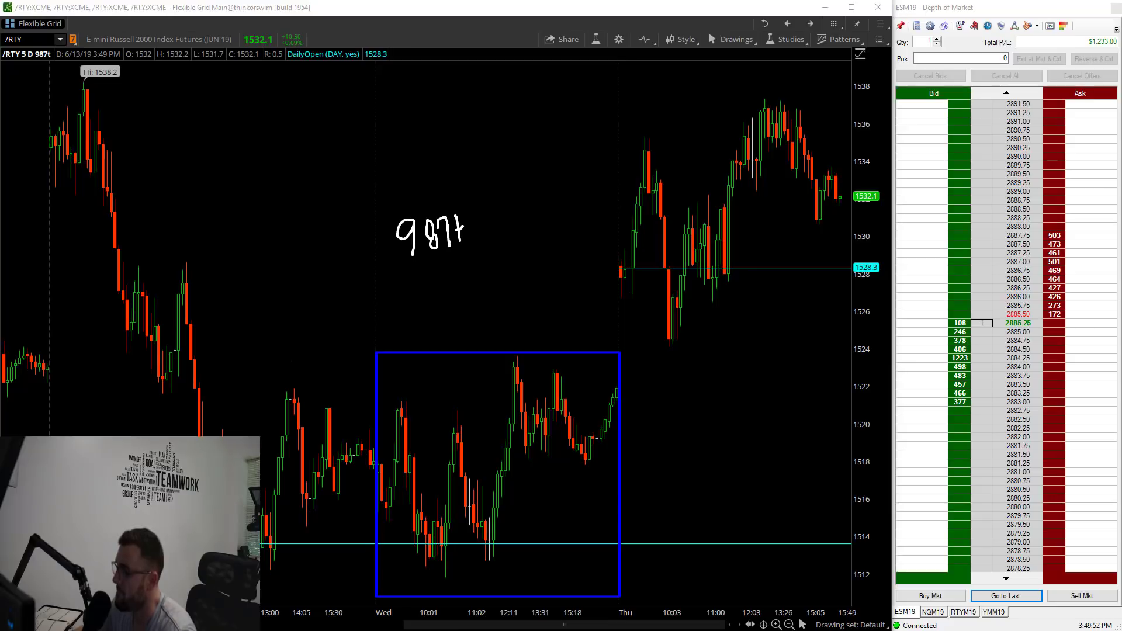
key("Escape")
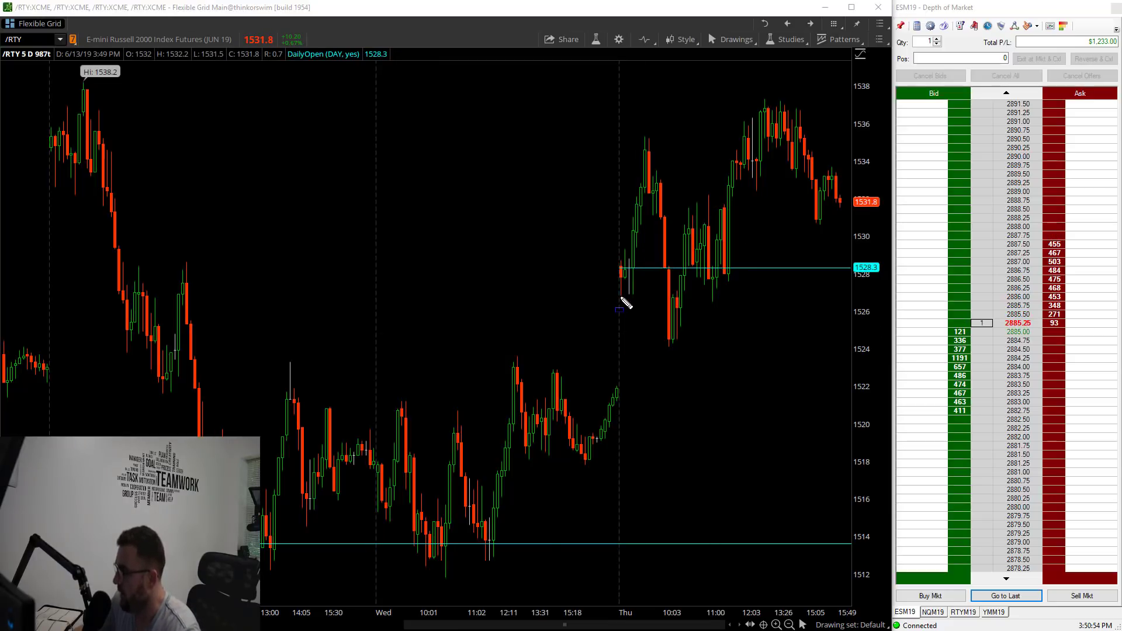
- Underline Thursday's opening lows on /RTY in blue and mark the dip below them near 1524
left_click_drag(618, 302, 645, 301)
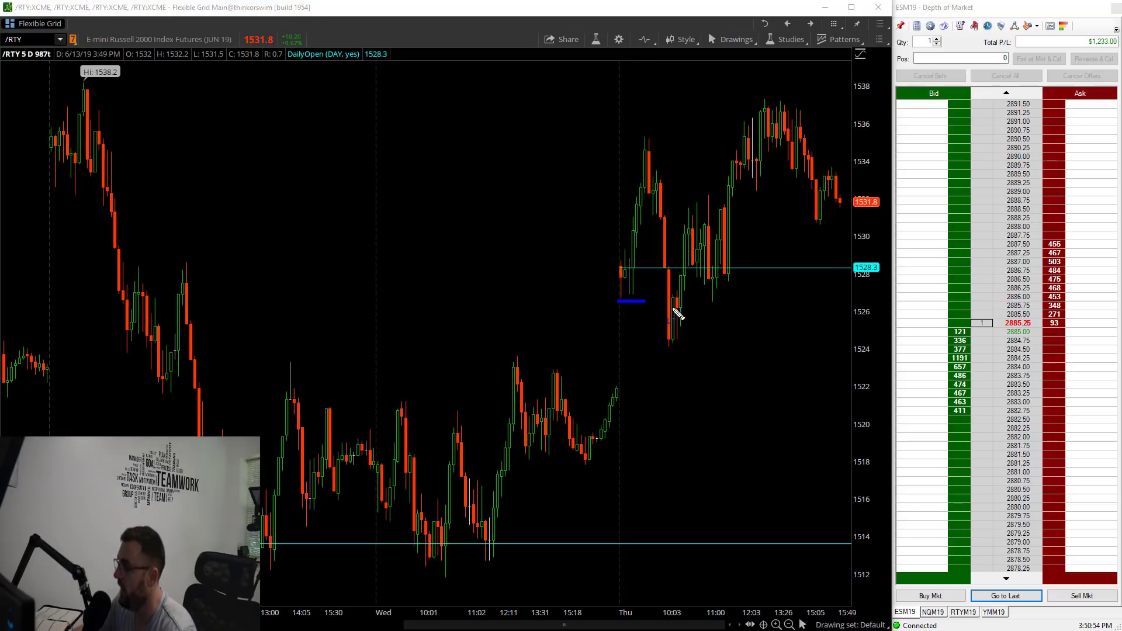
left_click_drag(640, 299, 644, 293)
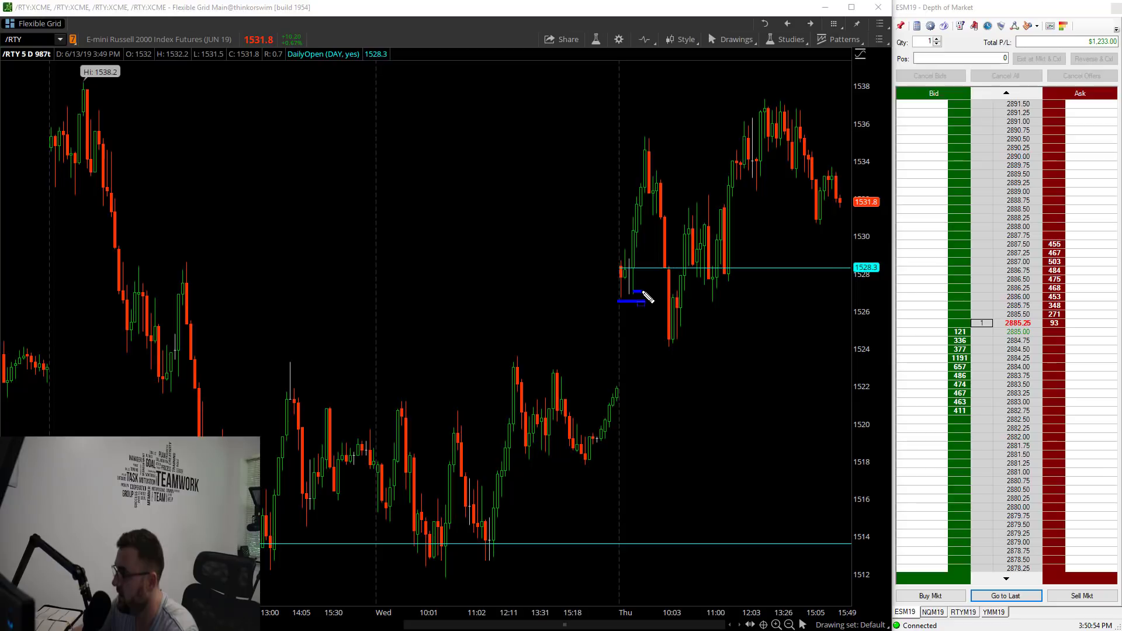
left_click_drag(659, 336, 666, 335)
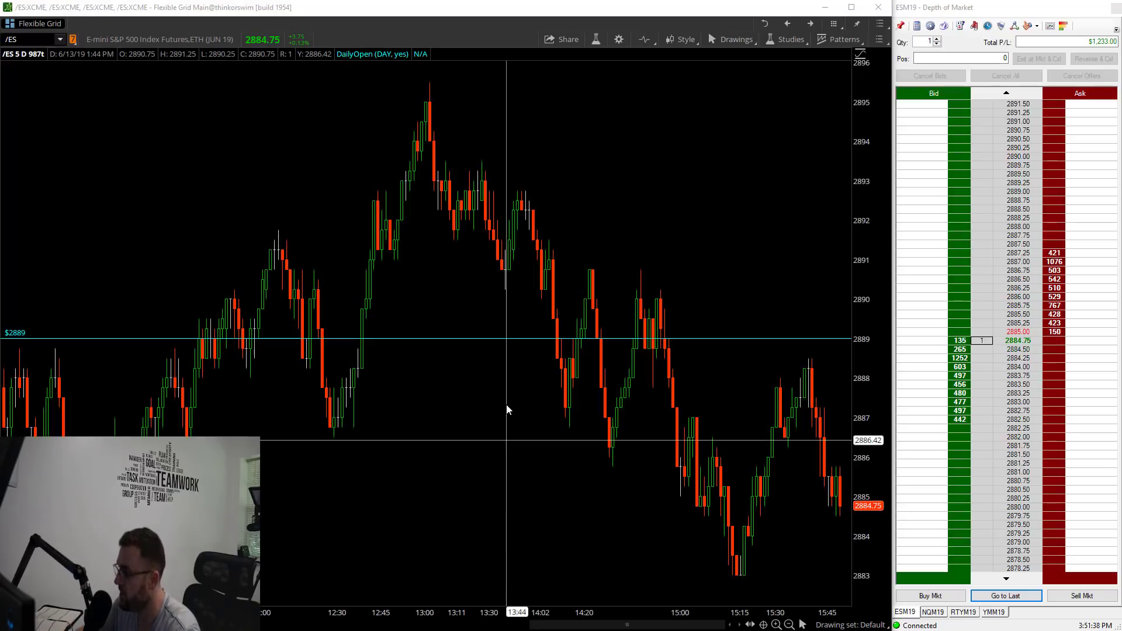
- Examine Thursday's session against the previous days on /ES, and switch the chart to Thursday's session on /NQ
scroll(506, 409, "down", 3)
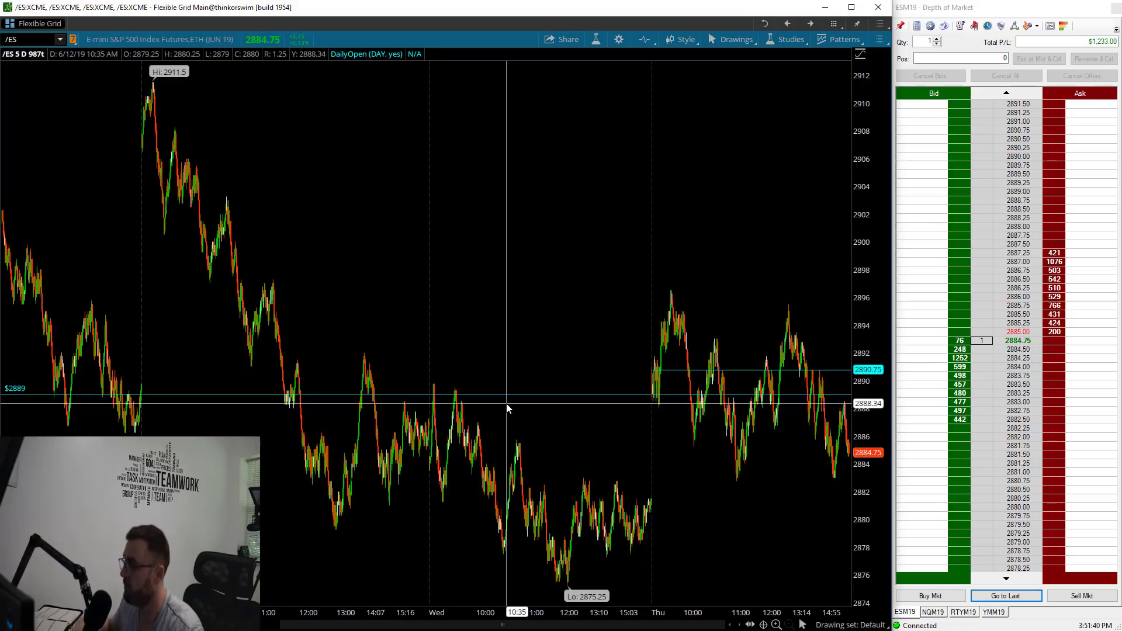
left_click_drag(825, 387, 848, 388)
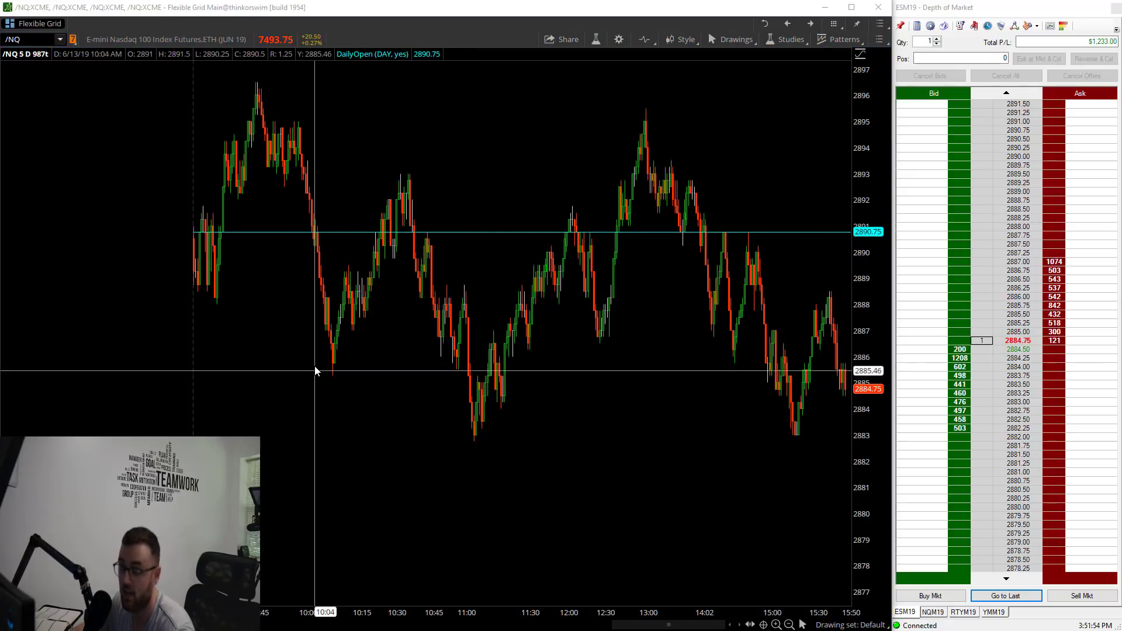
scroll(522, 359, "down", 5)
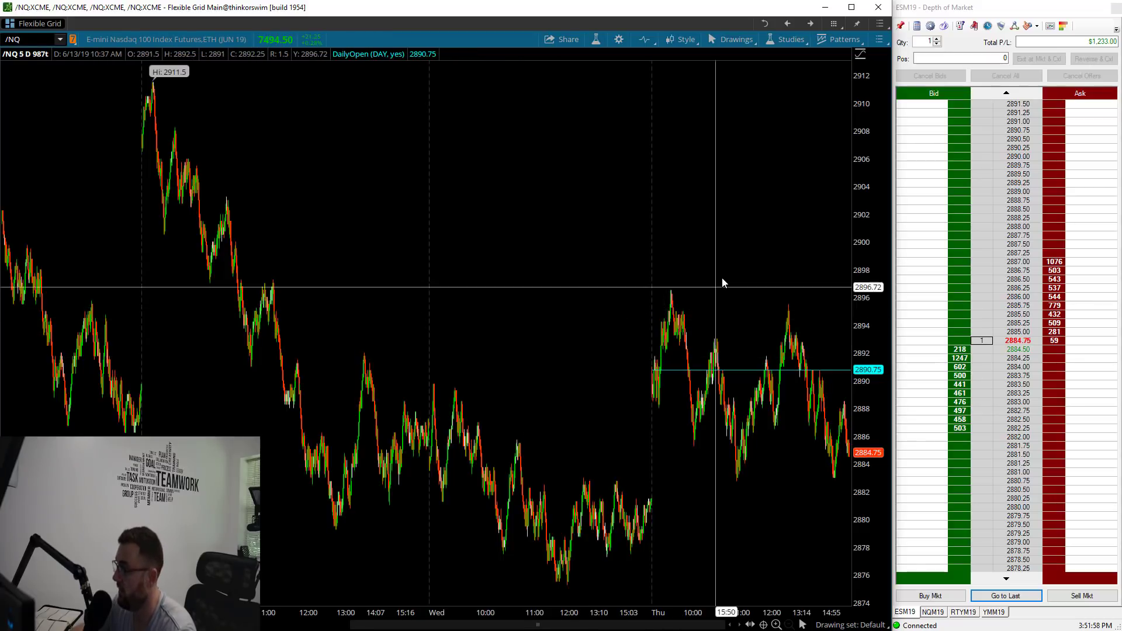
left_click_drag(567, 467, 675, 502)
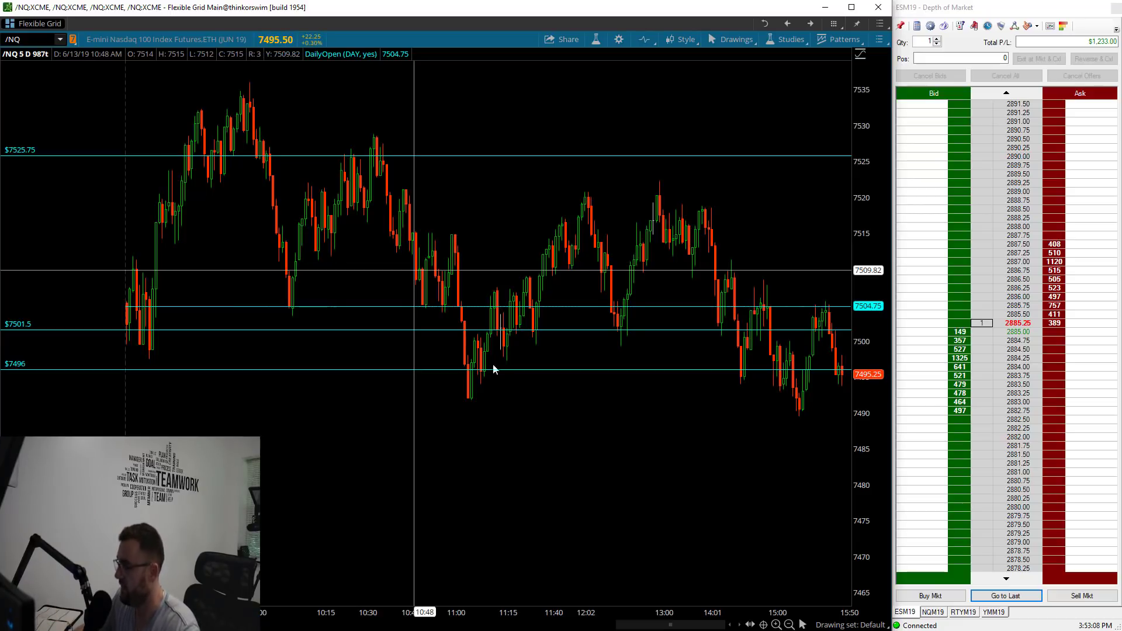
- Look at the NQM19 depth of market and return to the ESM19 ladder
left_click(935, 613)
left_click(907, 613)
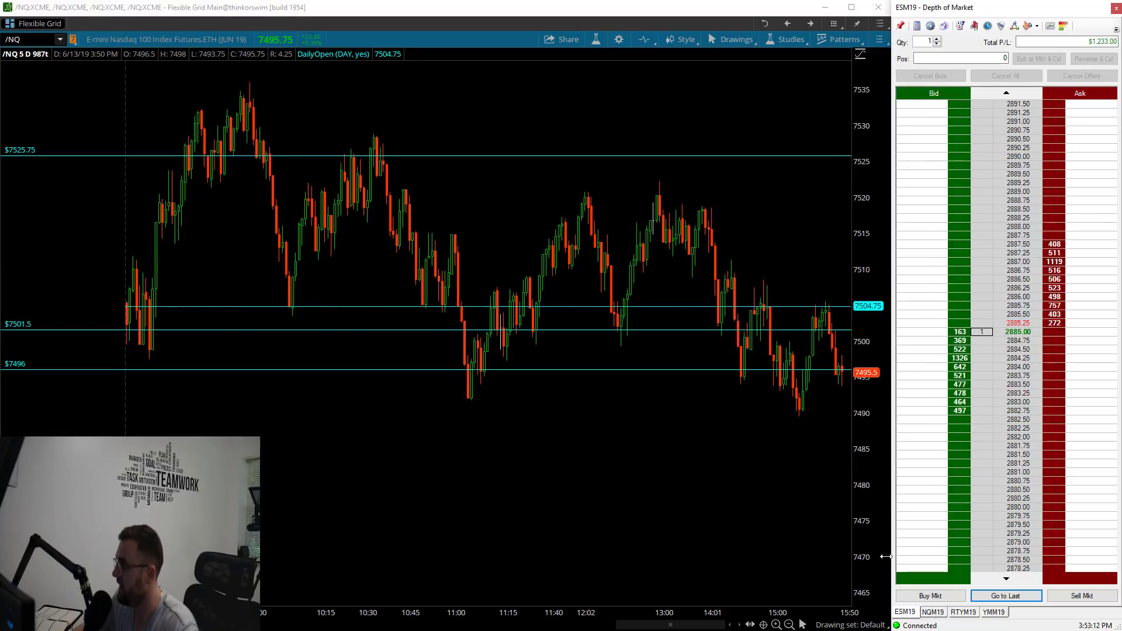